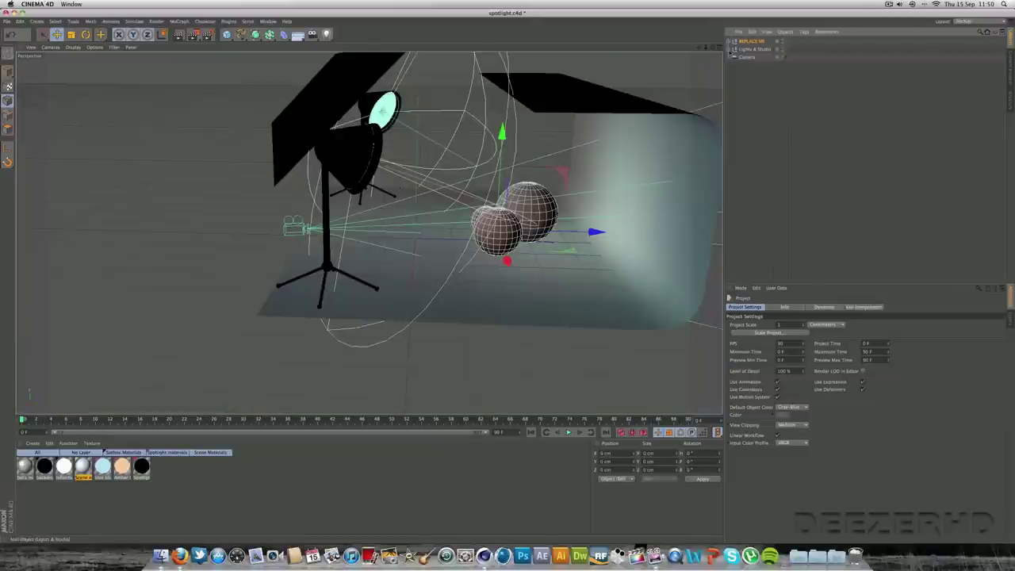
Examine the finished studio scene with its spotlights, softbox, spheres and curved backdrop from several angles.
left_click_drag(699, 48, 543, 48)
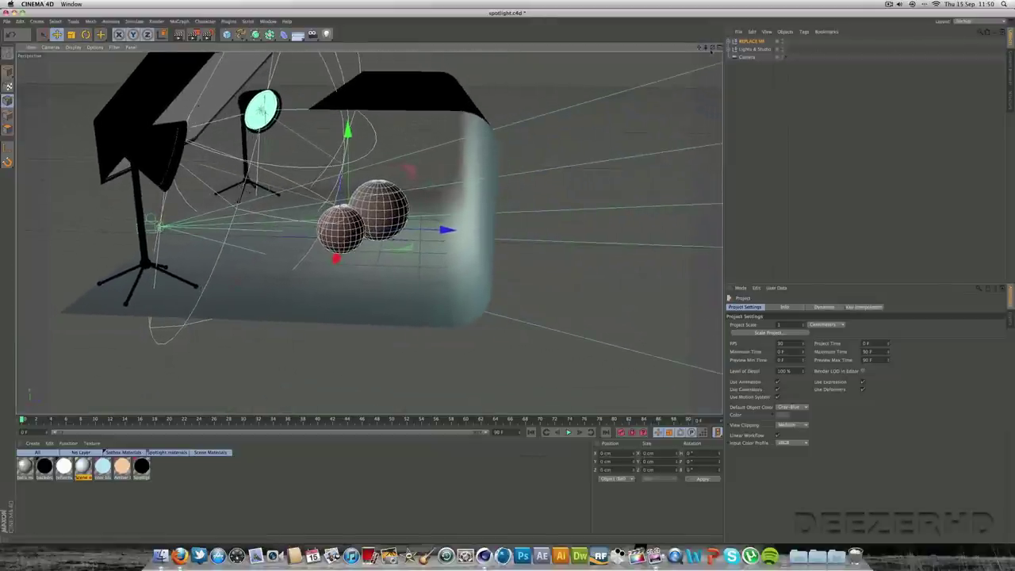
mouse_move(713, 48)
left_mouse_down()
mouse_move(646, 51)
mouse_move(728, 49)
left_mouse_up()
left_click_drag(382, 233, 374, 231, "alt")
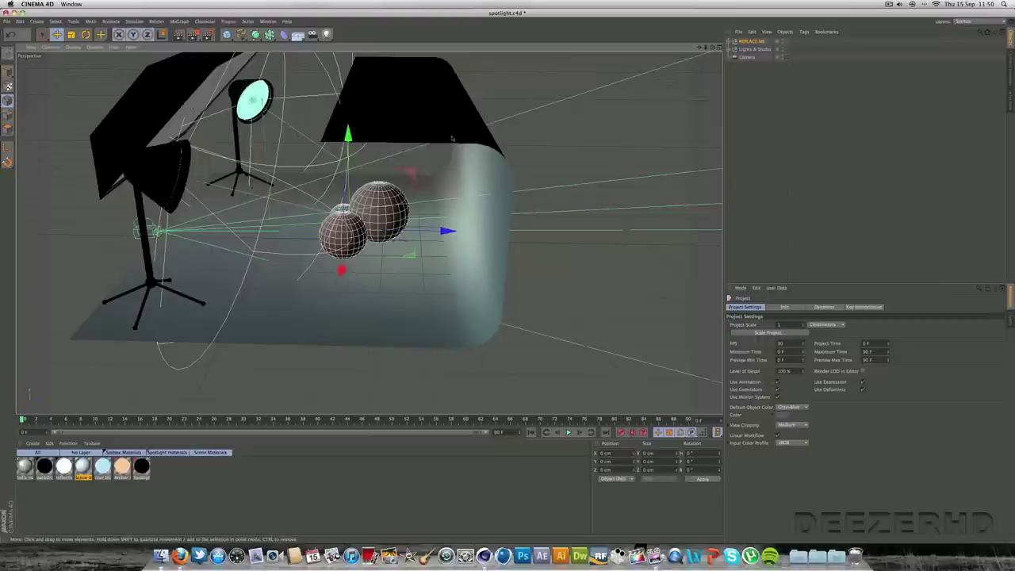
left_click_drag(713, 47, 681, 53)
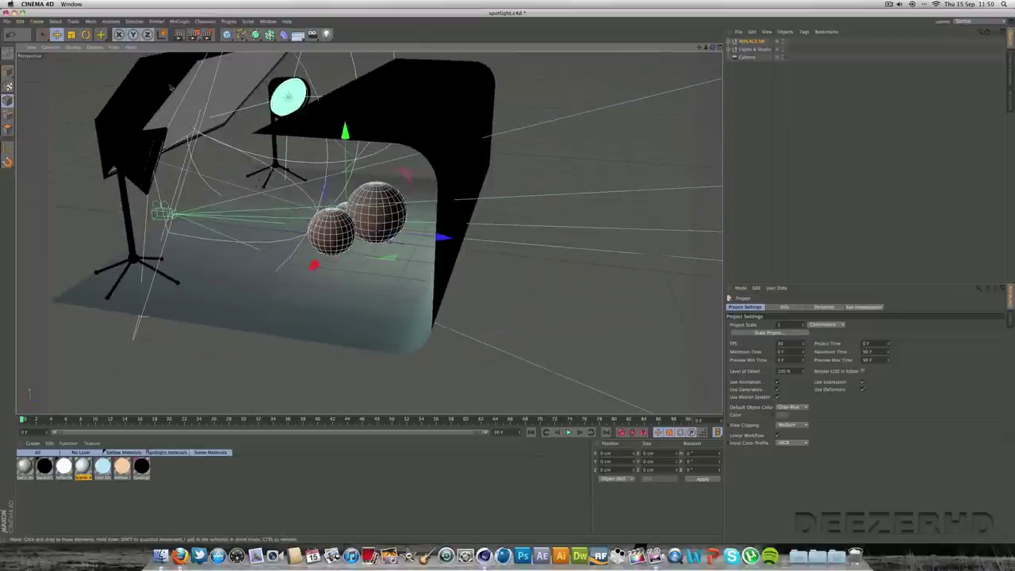
left_click_drag(713, 48, 777, 55)
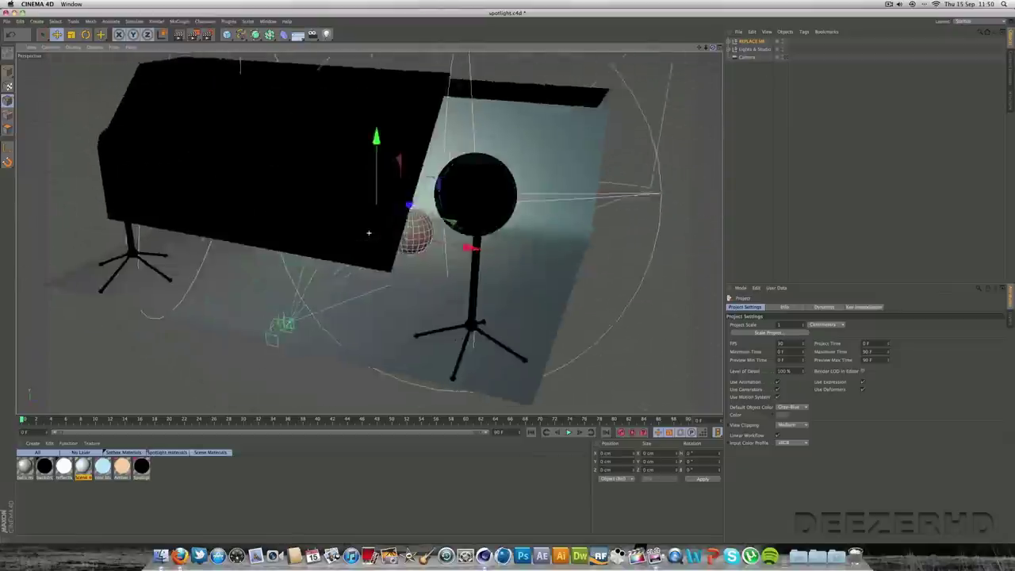
mouse_move(369, 233)
left_mouse_down("alt")
mouse_move(413, 238)
mouse_move(381, 261)
mouse_move(350, 237)
left_mouse_up("alt")
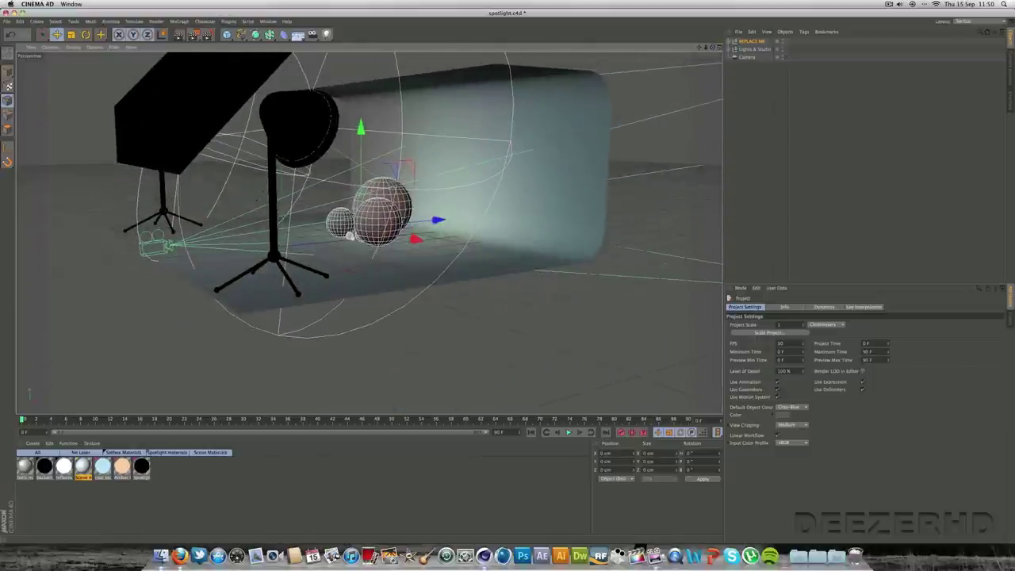
Close the spotlight.c4d project without saving its changes.
left_click(6, 21)
left_click(24, 69)
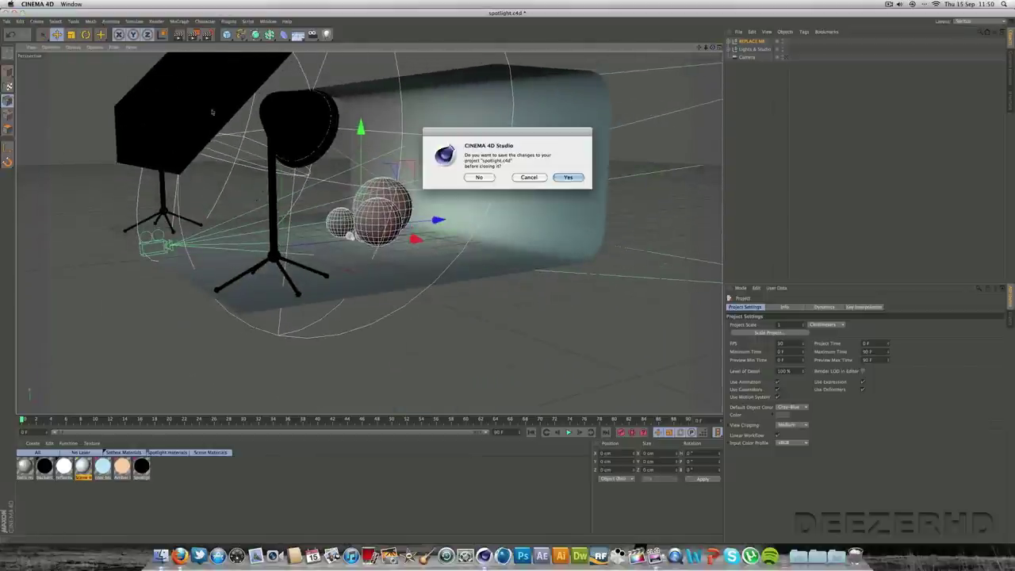
left_click(482, 178)
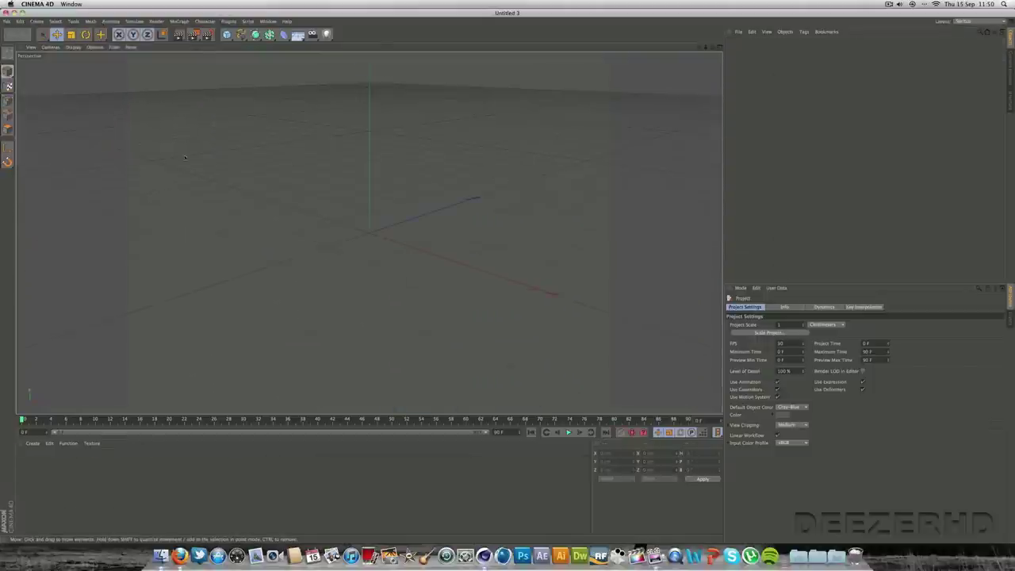
Set the render output size of the empty project to 1280 x 720 pixels.
left_click(207, 35)
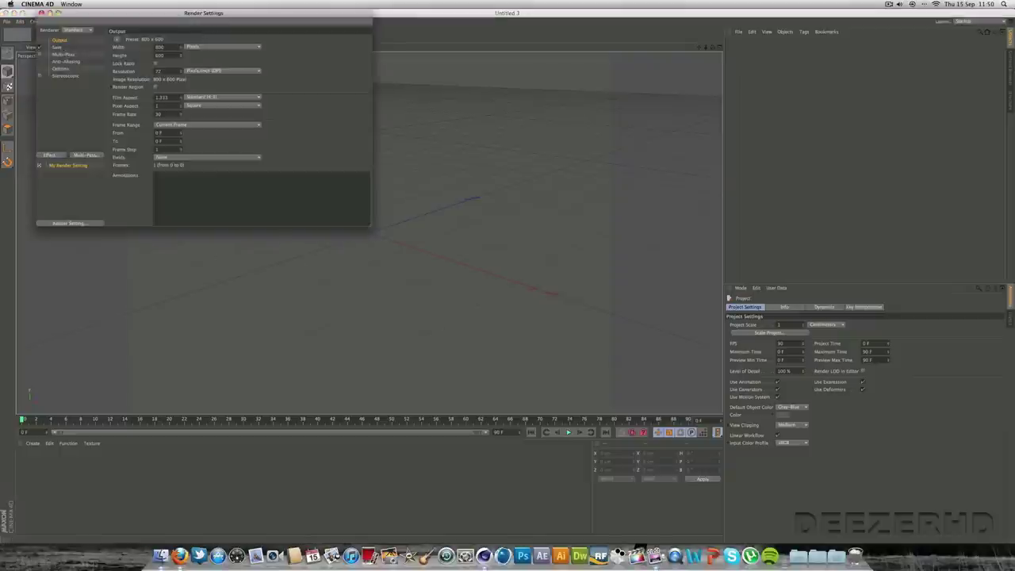
double_click(161, 48)
type("1280")
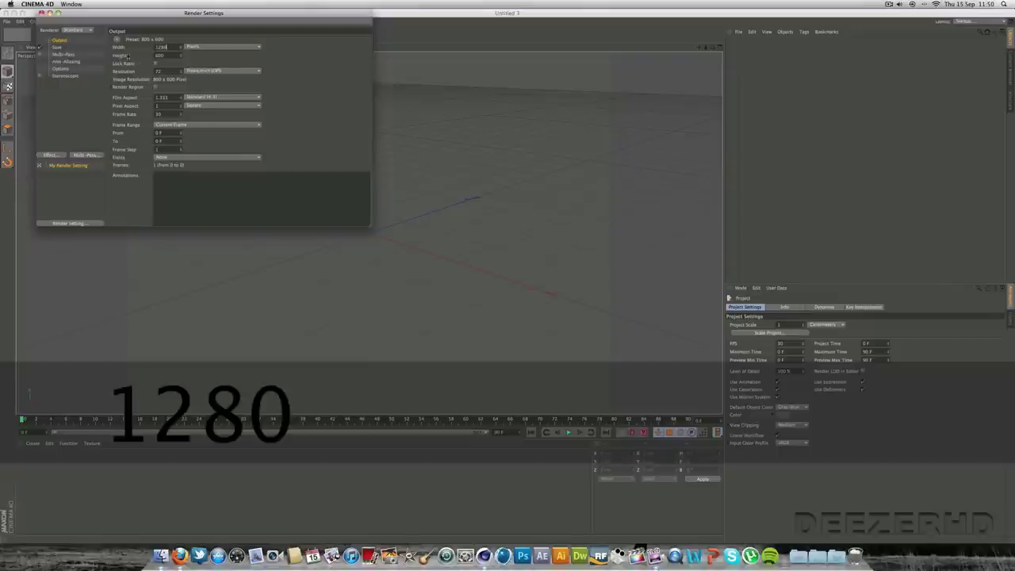
key("Tab")
type("720")
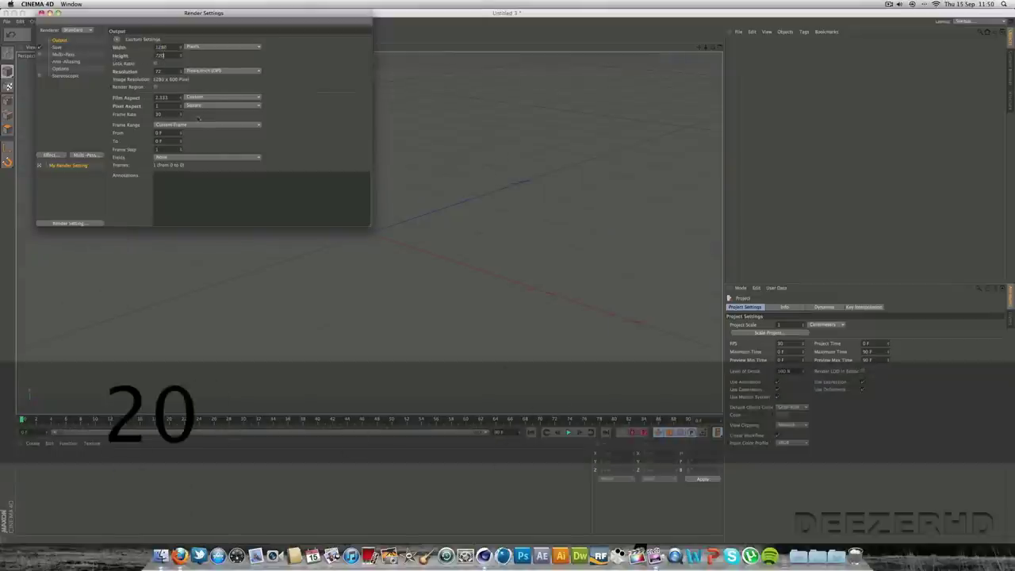
key("Return")
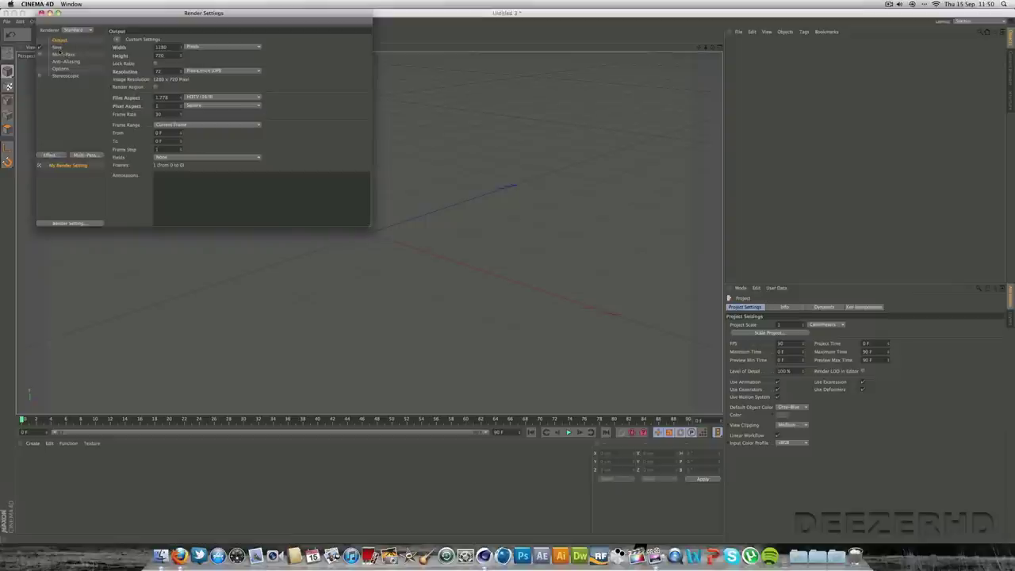
Set the render anti-aliasing to Best with a maximum level of 2x2 and close the render settings.
left_click(61, 69)
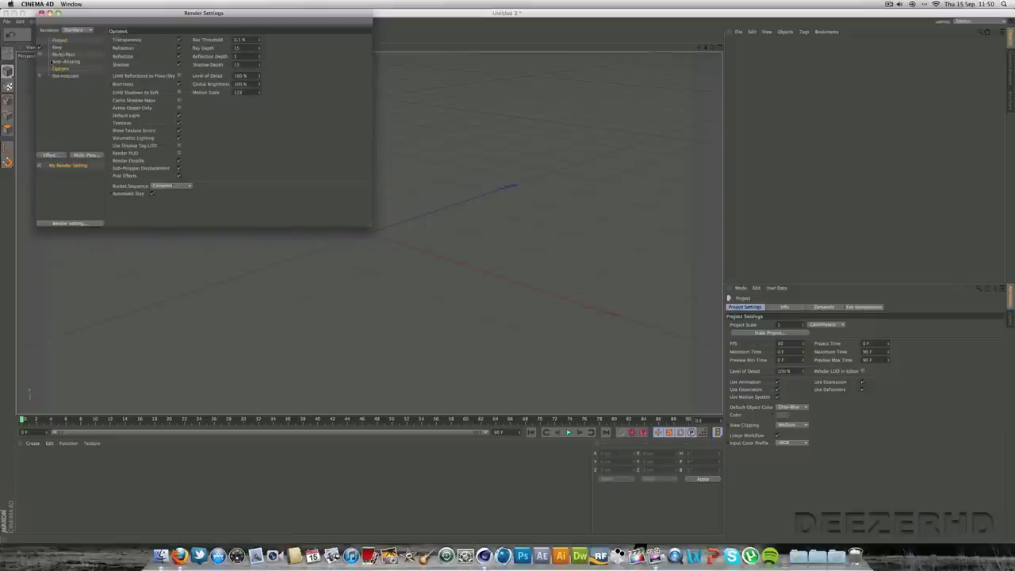
left_click(61, 61)
left_click(208, 38)
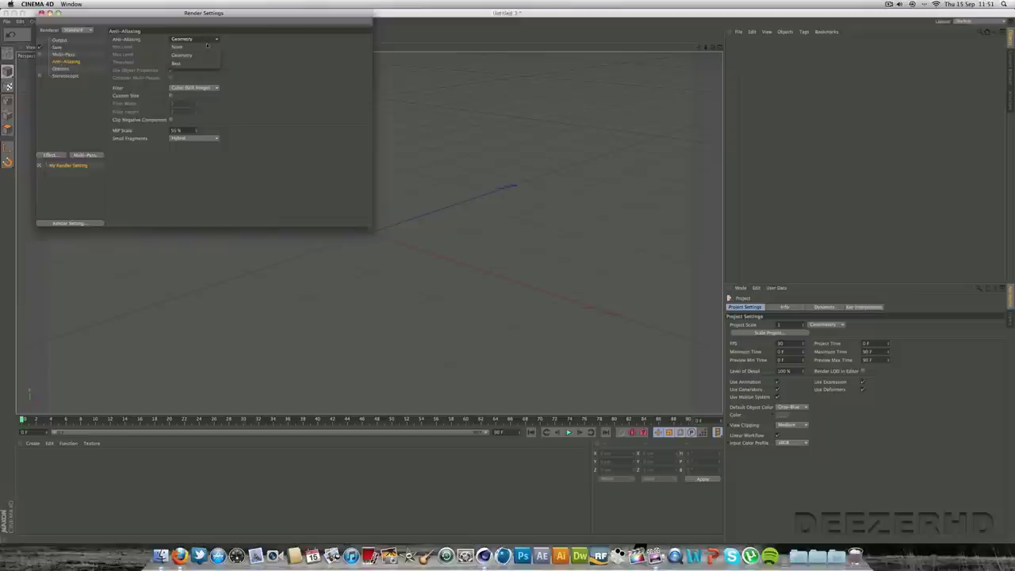
left_click(192, 62)
left_click(189, 55)
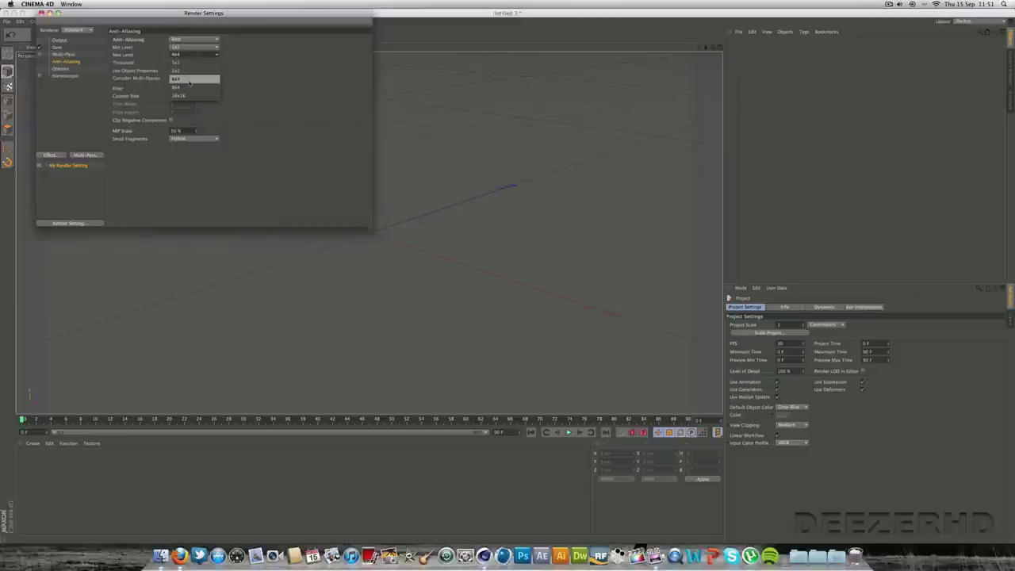
left_click(184, 70)
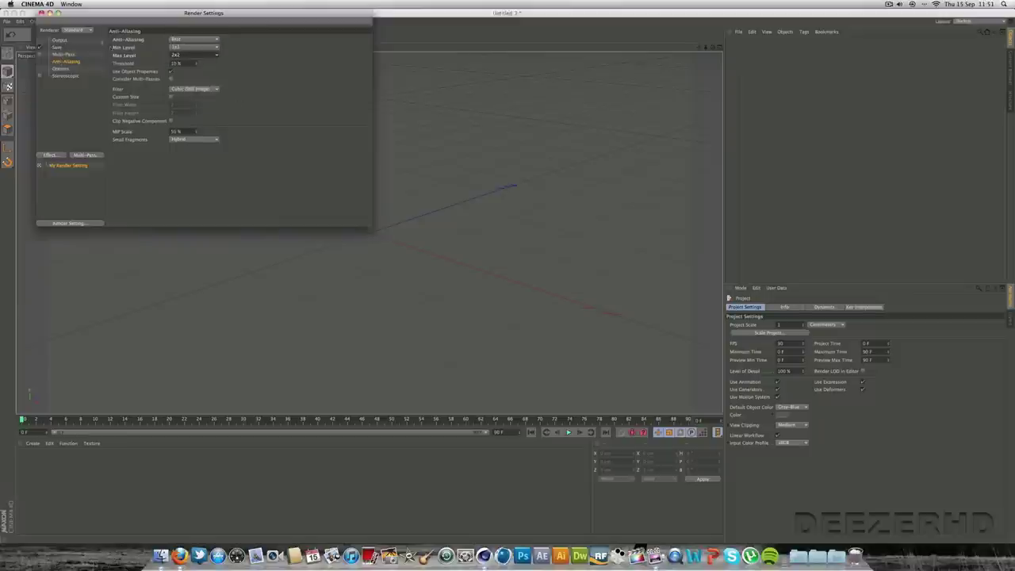
left_click(41, 13)
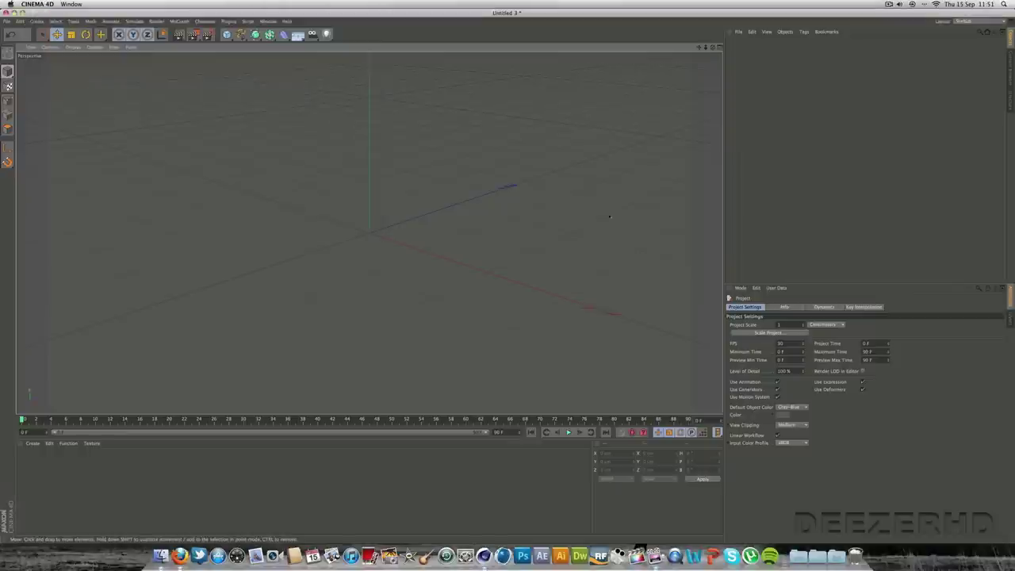
Add a rectangle spline and enable rounding on it with a corner radius of 100 cm.
left_click_drag(714, 48, 674, 49)
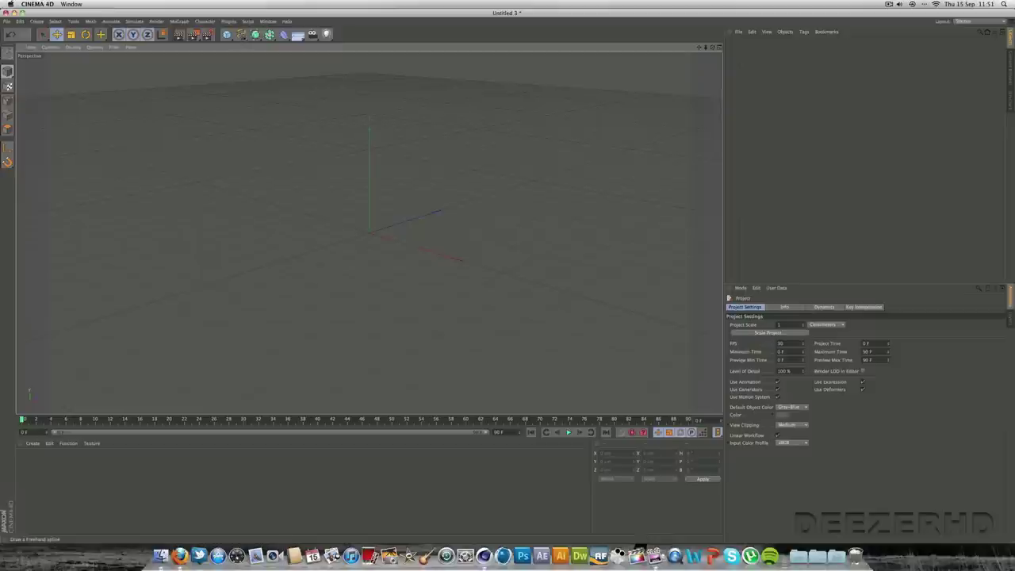
left_click(241, 35)
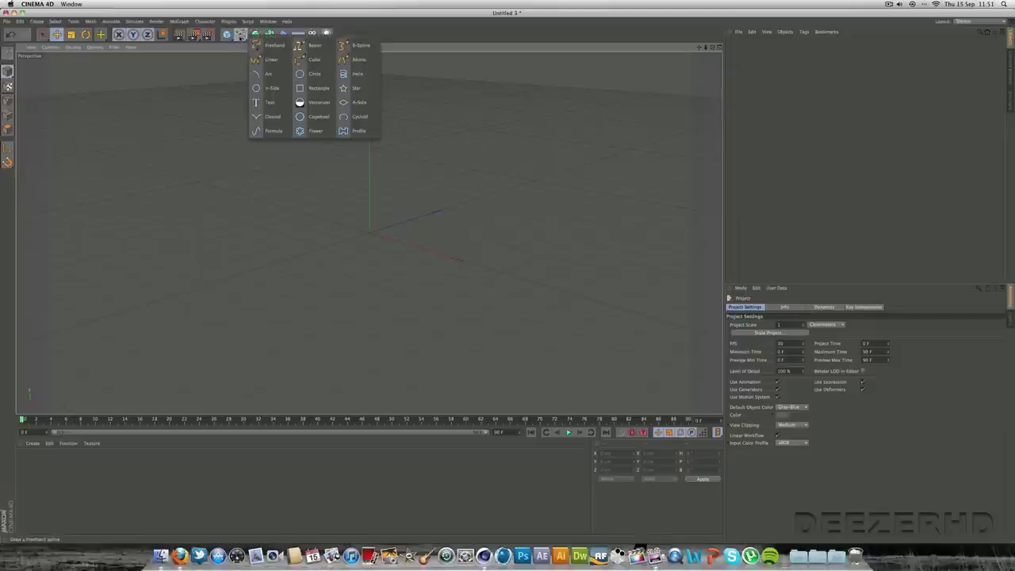
left_click(317, 87)
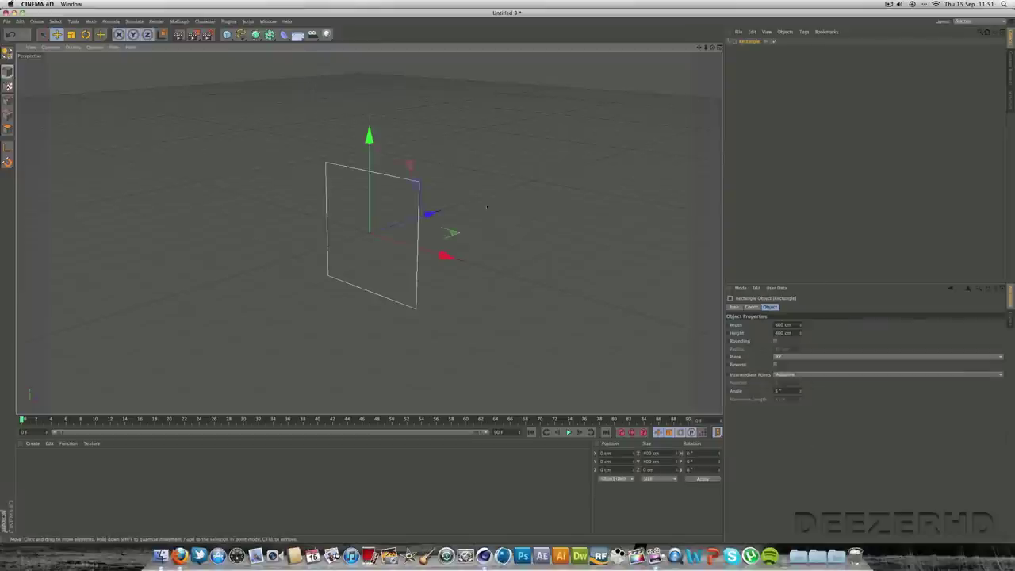
left_click(775, 342)
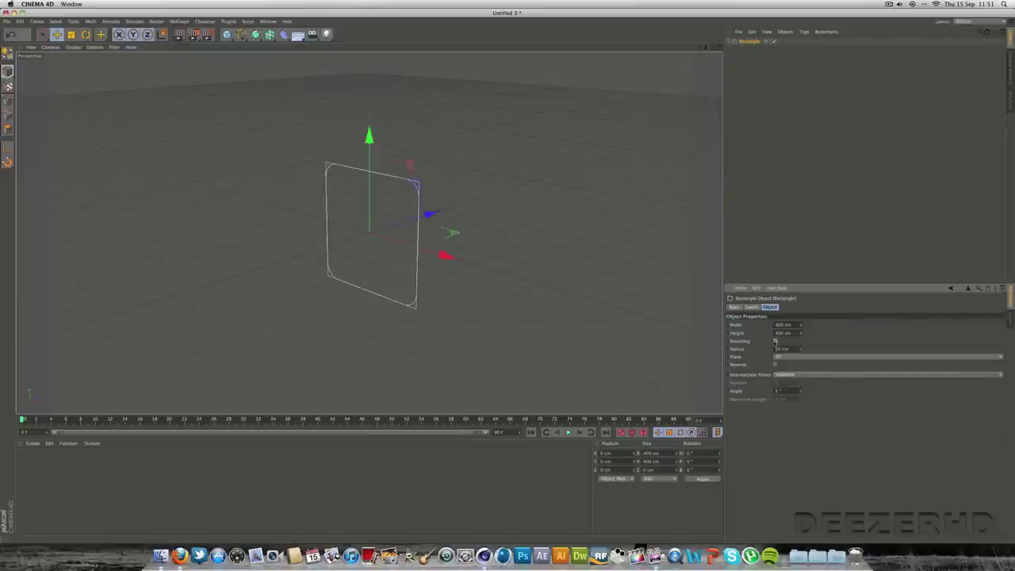
left_click(776, 342)
left_click(776, 342)
left_click(776, 342)
left_click(776, 341)
left_click_drag(706, 48, 668, 45)
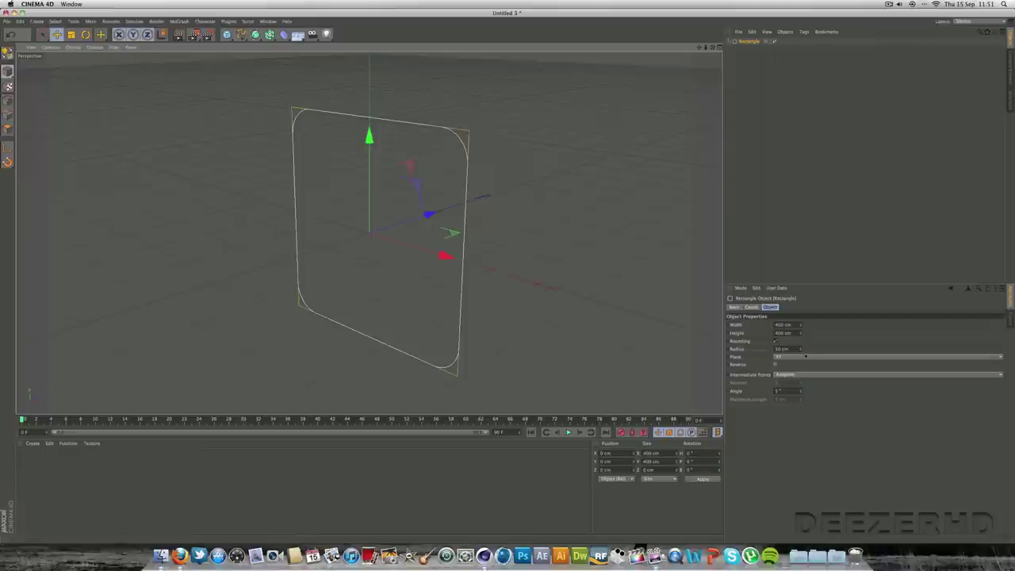
mouse_move(801, 350)
left_mouse_down()
mouse_move(801, 313)
mouse_move(801, 354)
mouse_move(802, 332)
left_mouse_up()
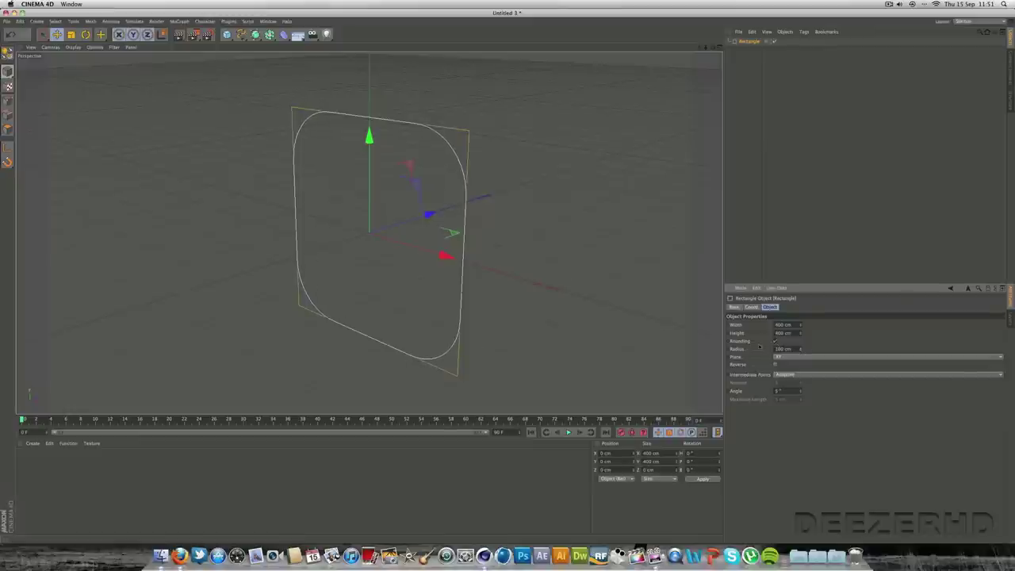
Set the rectangle's width and height to 800 cm and its corner radius to 142 cm.
left_click_drag(793, 325, 717, 326)
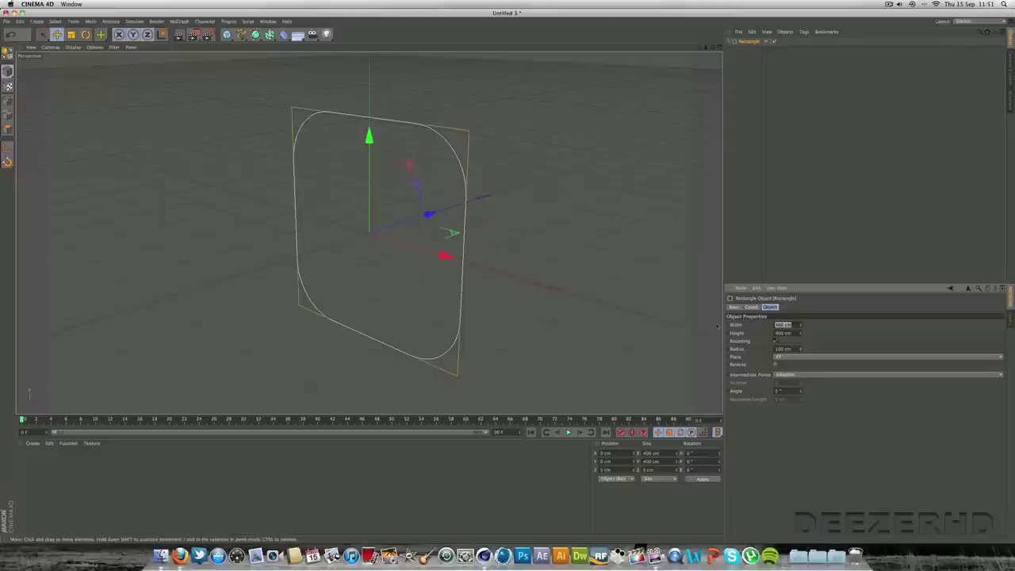
type("800")
key("Tab")
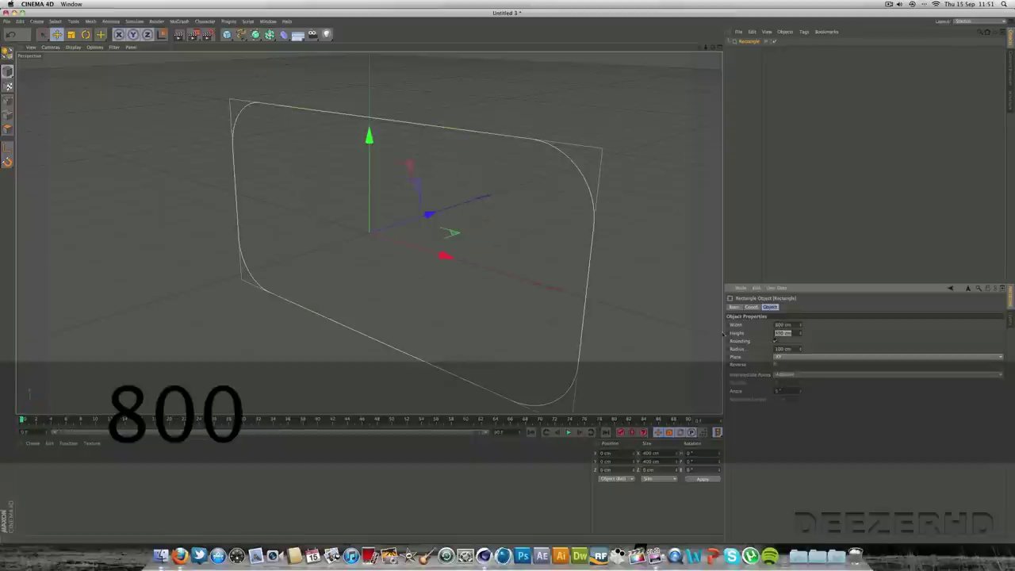
type("800")
key("Return")
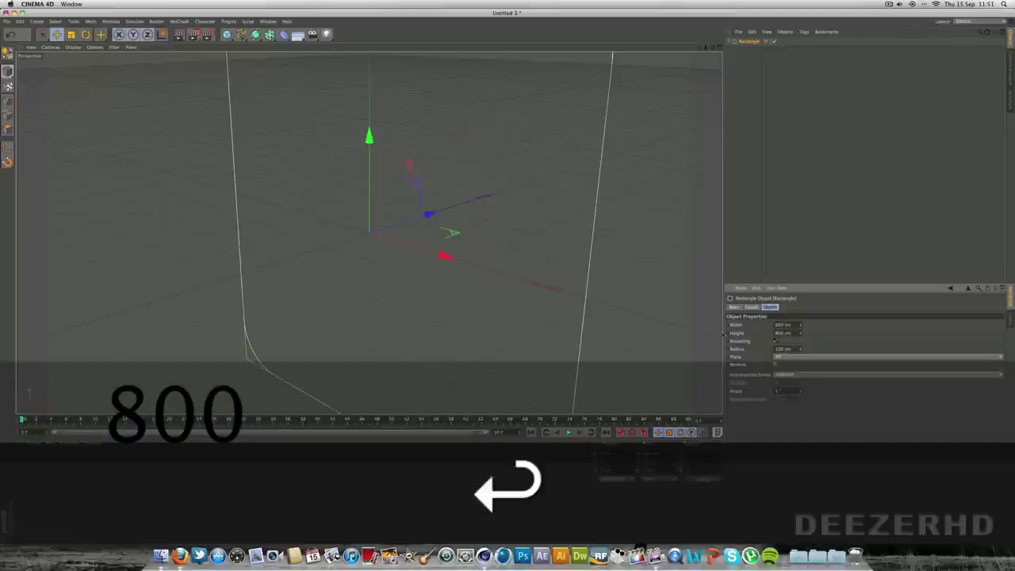
scroll(682, 250, "down", 5)
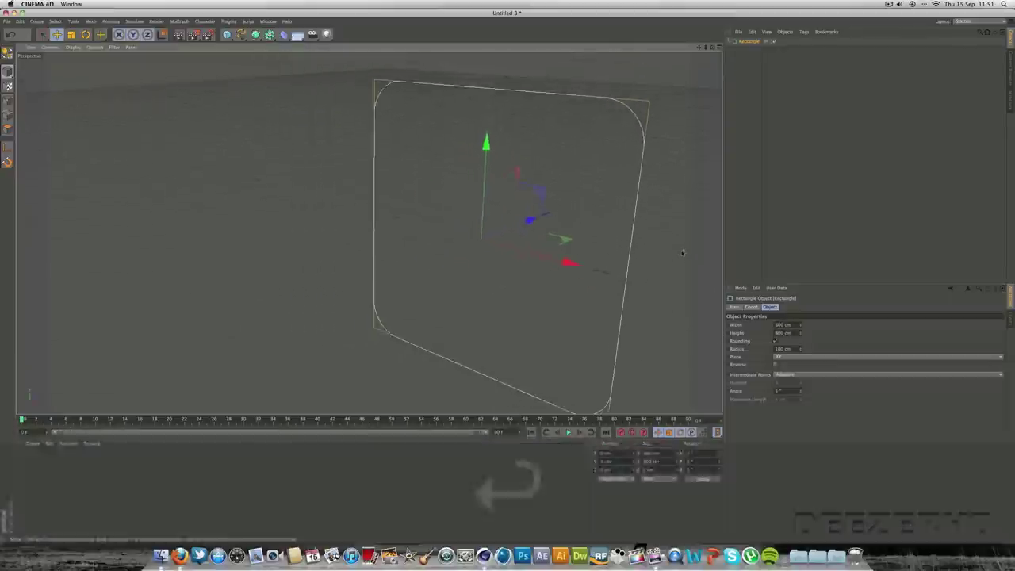
left_click_drag(699, 48, 588, 30)
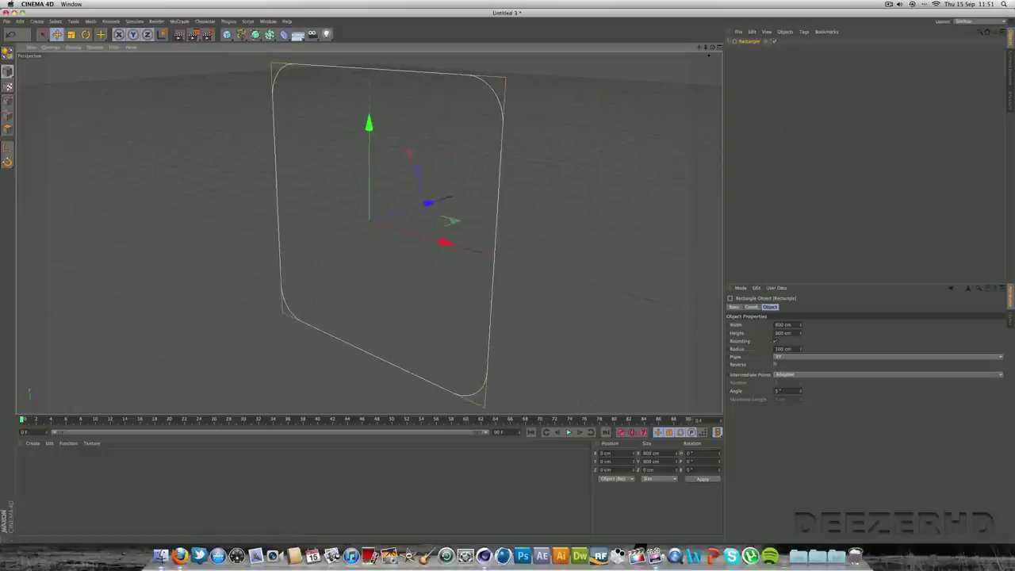
mouse_move(802, 349)
left_mouse_down()
mouse_move(801, 334)
mouse_move(802, 350)
left_mouse_up()
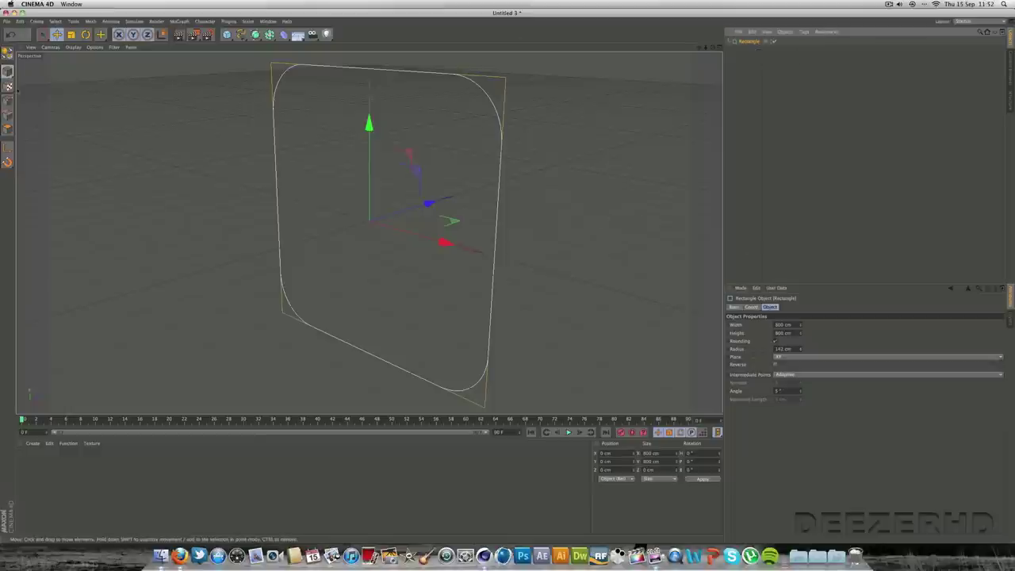
Switch to point editing and convert the rounded rectangle into an editable spline.
left_click(7, 101)
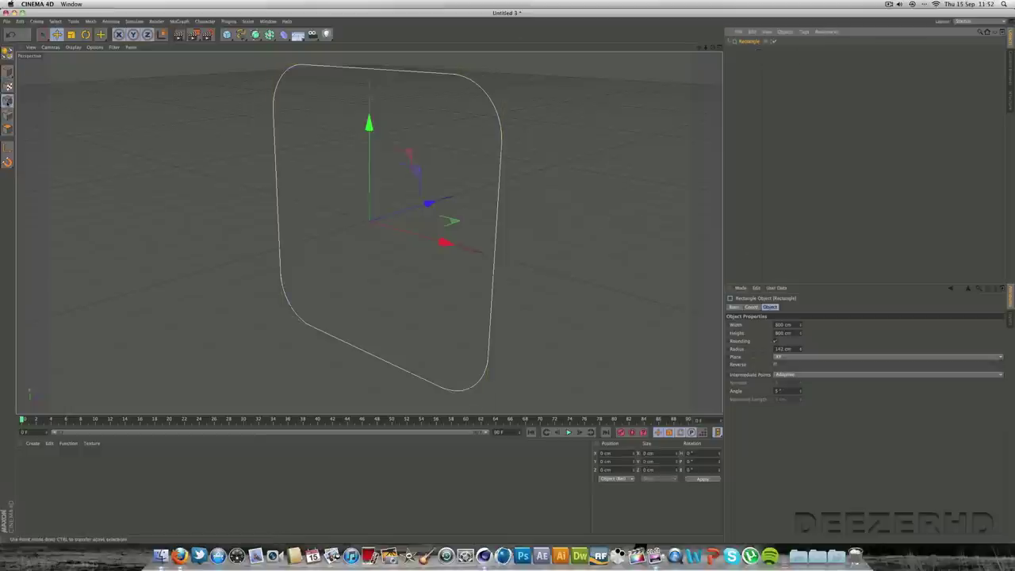
key("c")
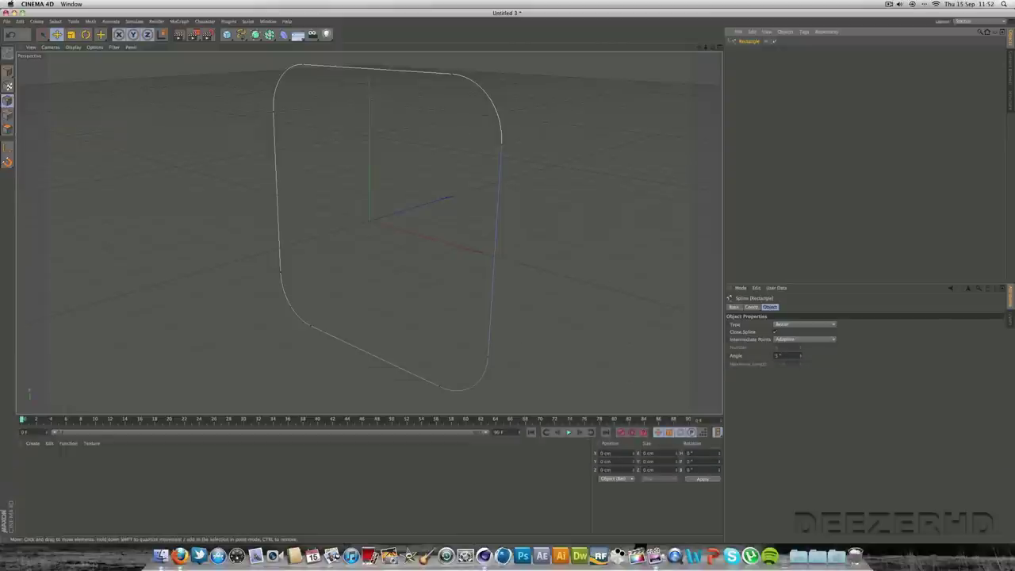
left_click(502, 145)
key("Delete")
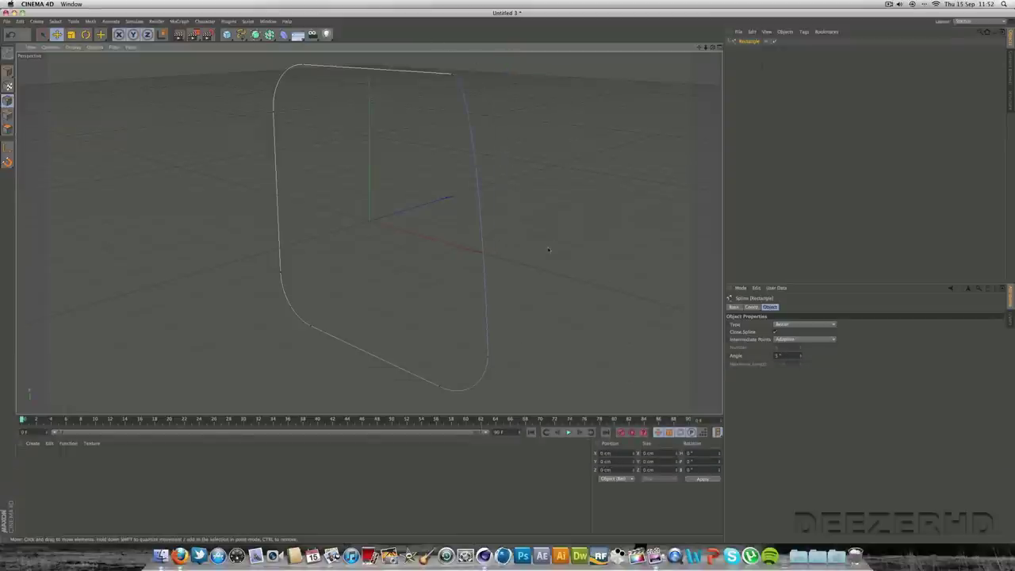
key("super+z")
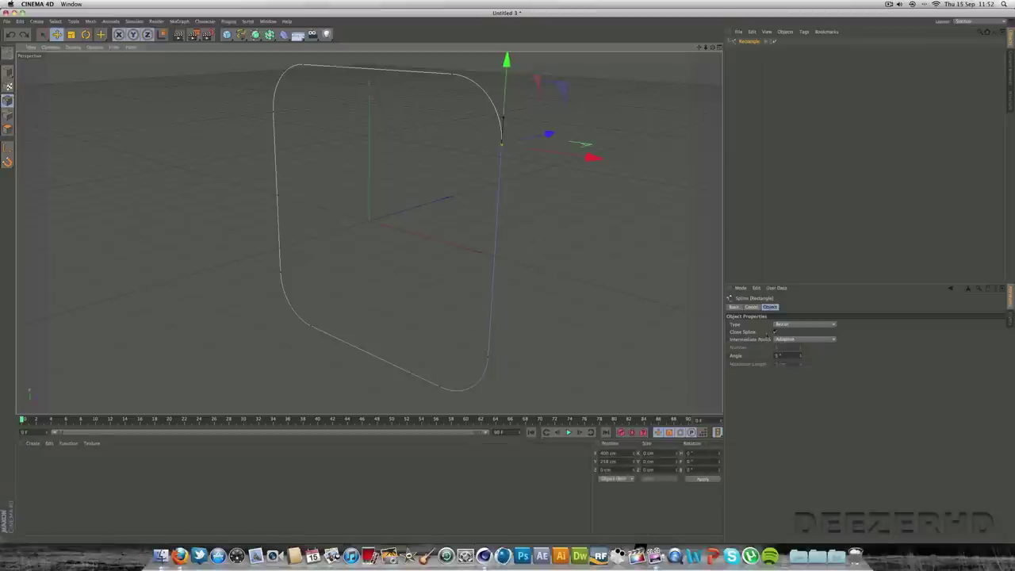
Turn off Close Spline for the rectangle and delete the point where its top edge meets the upper-right curve.
left_click(776, 332)
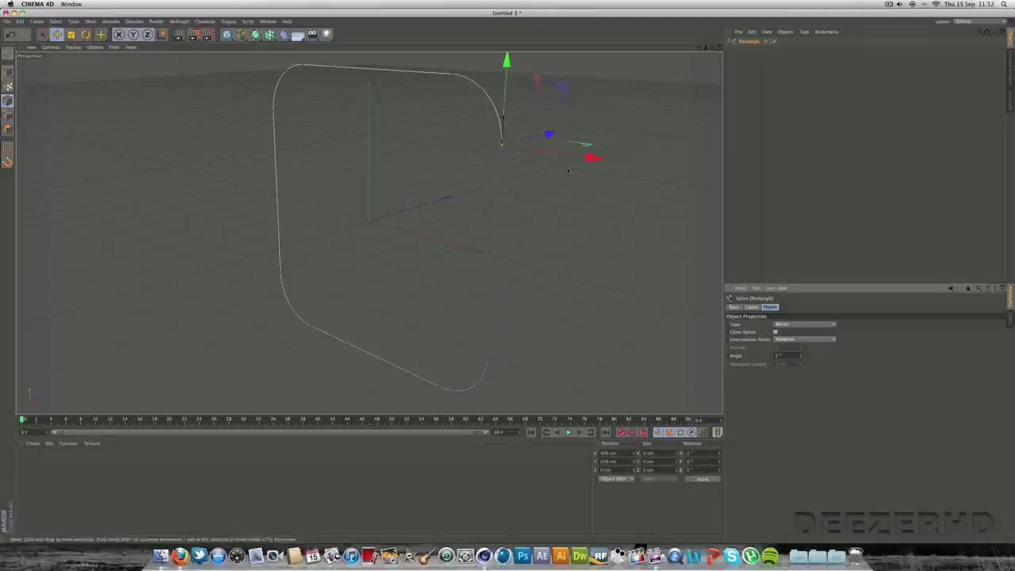
left_click(453, 75)
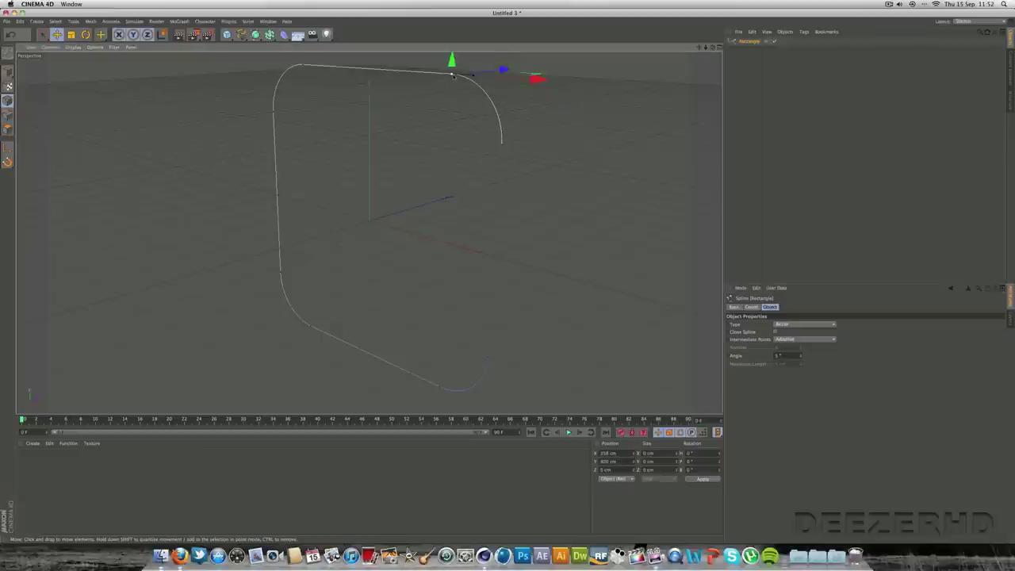
key("Delete")
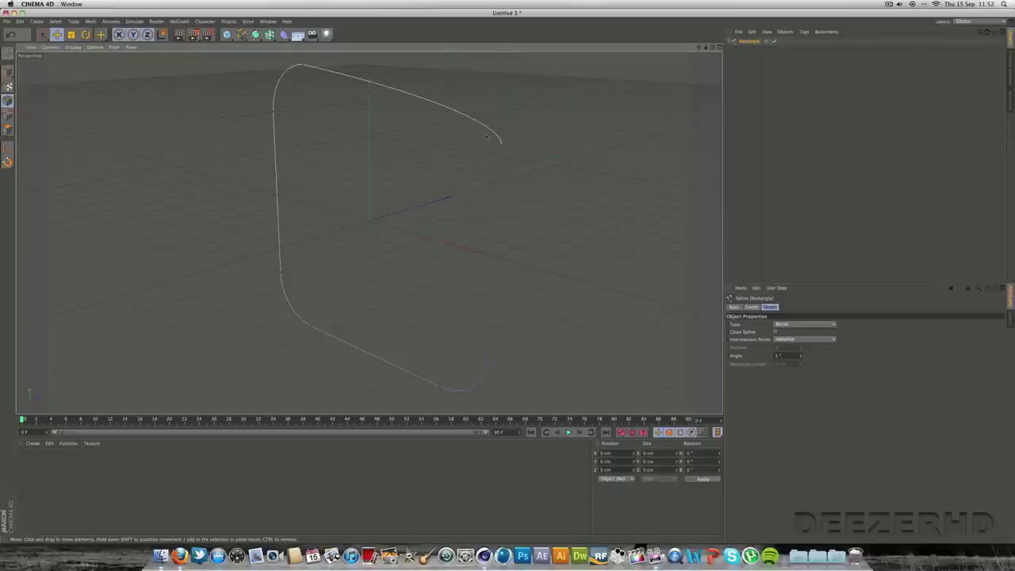
Undo the last point deletion, and delete the lower end point of the upper-right curve and the upper end point of the lower-right curve.
key("super+z")
left_click(502, 144)
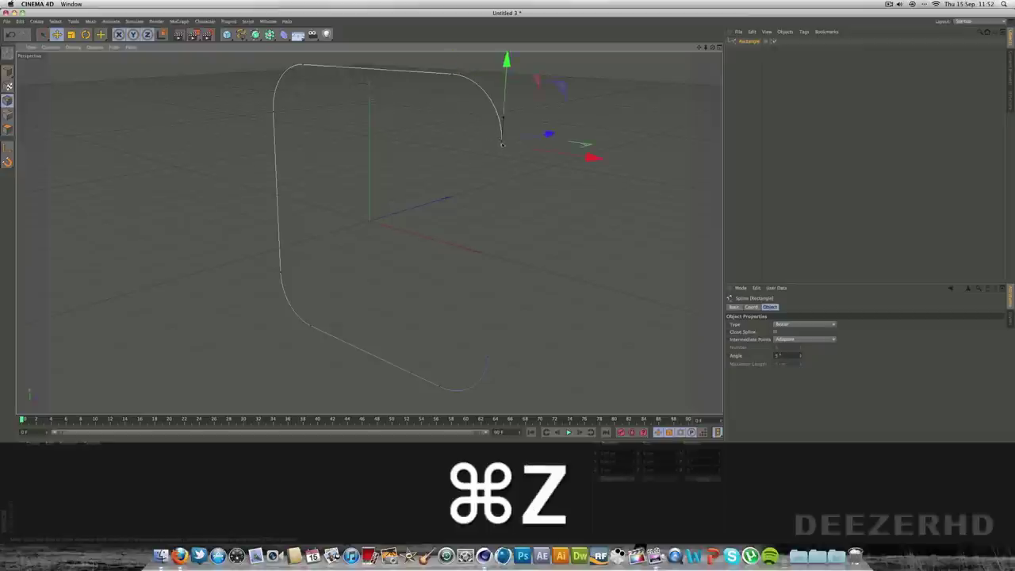
key("Delete")
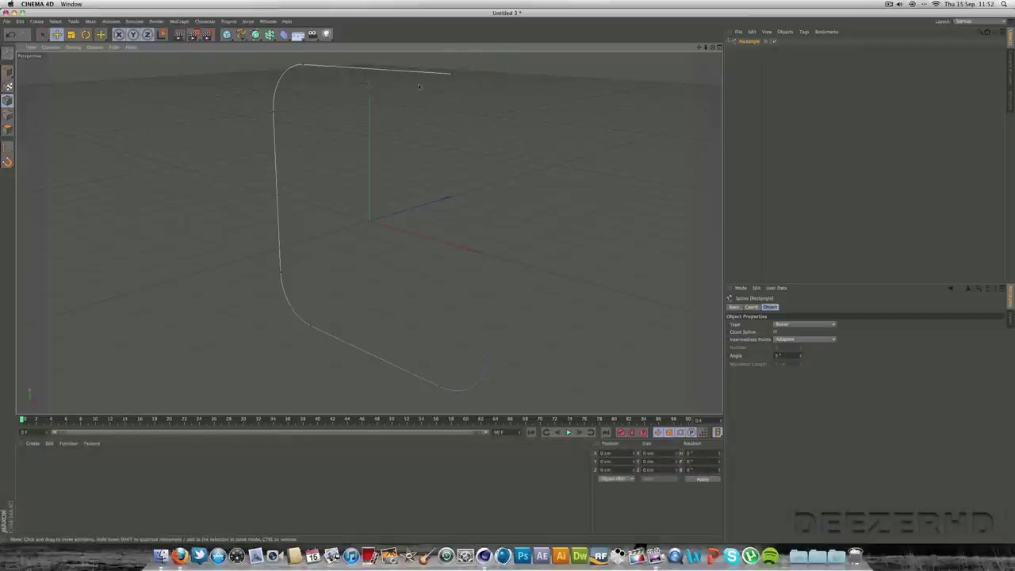
left_click(486, 359)
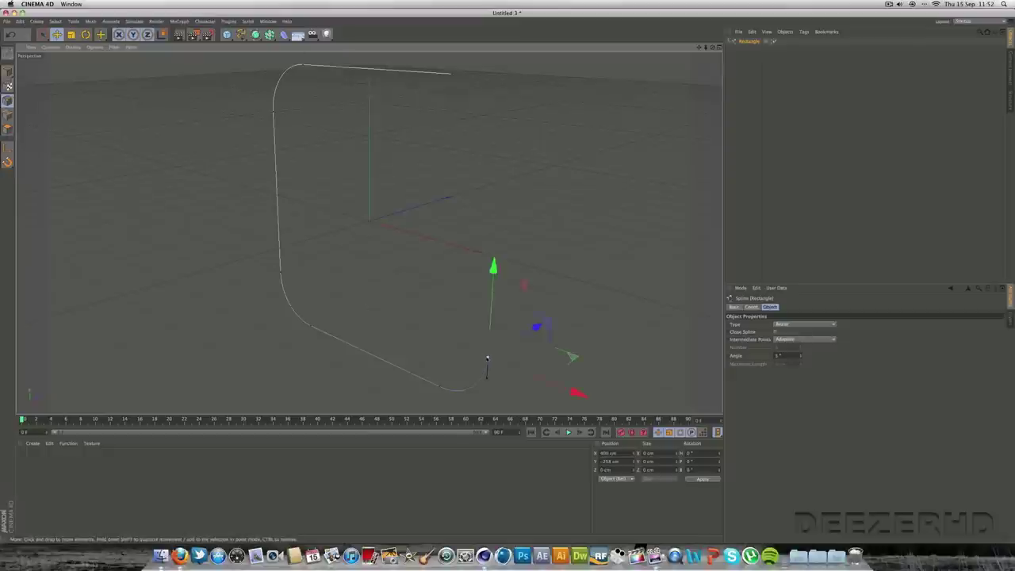
key("Delete")
Extend the spline's lower open end outward along X and pull its upper open end back to about 95 cm in X.
left_click_drag(712, 47, 757, 35)
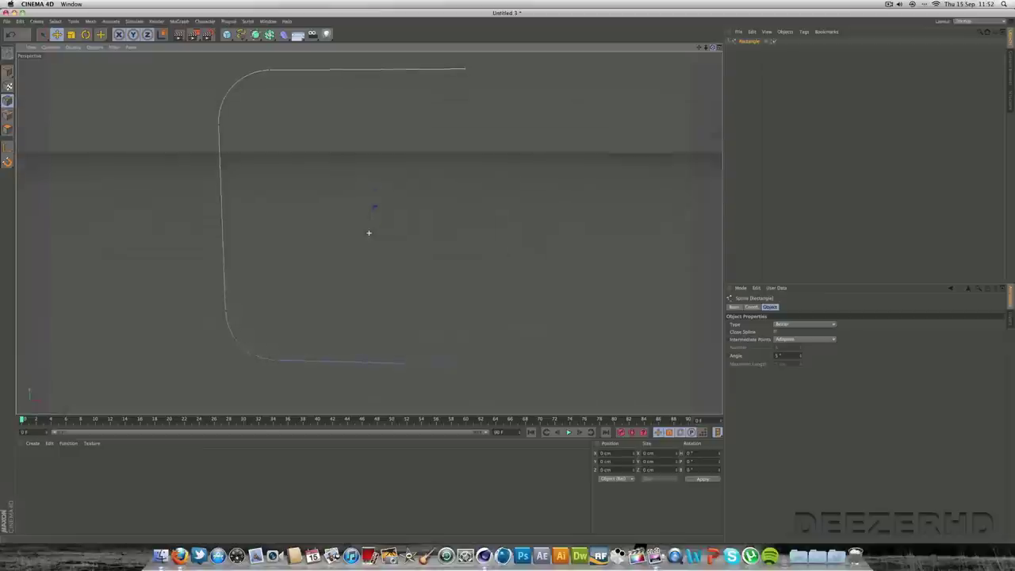
left_click_drag(369, 232, 369, 232, "alt")
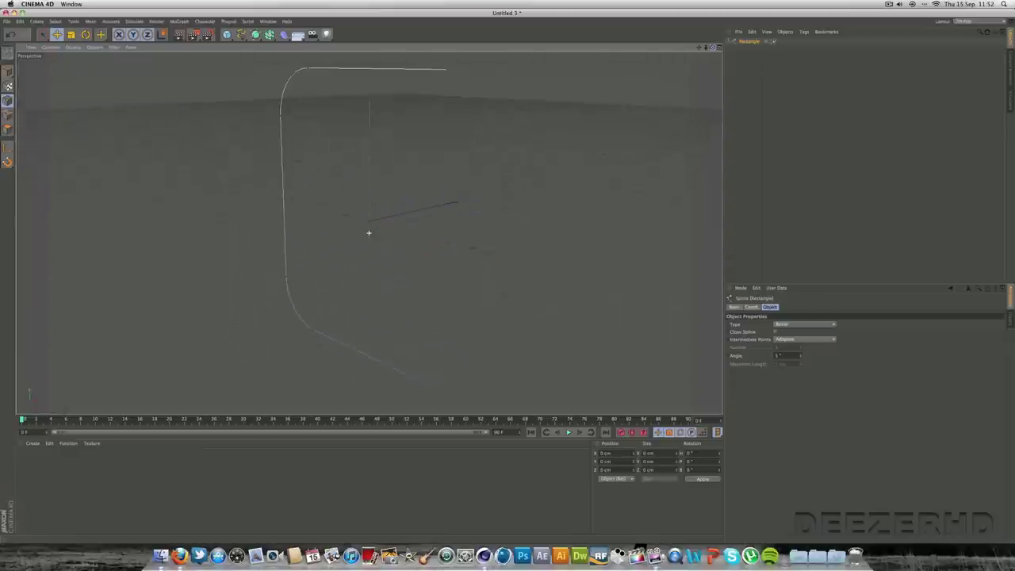
left_click_drag(714, 48, 687, 80)
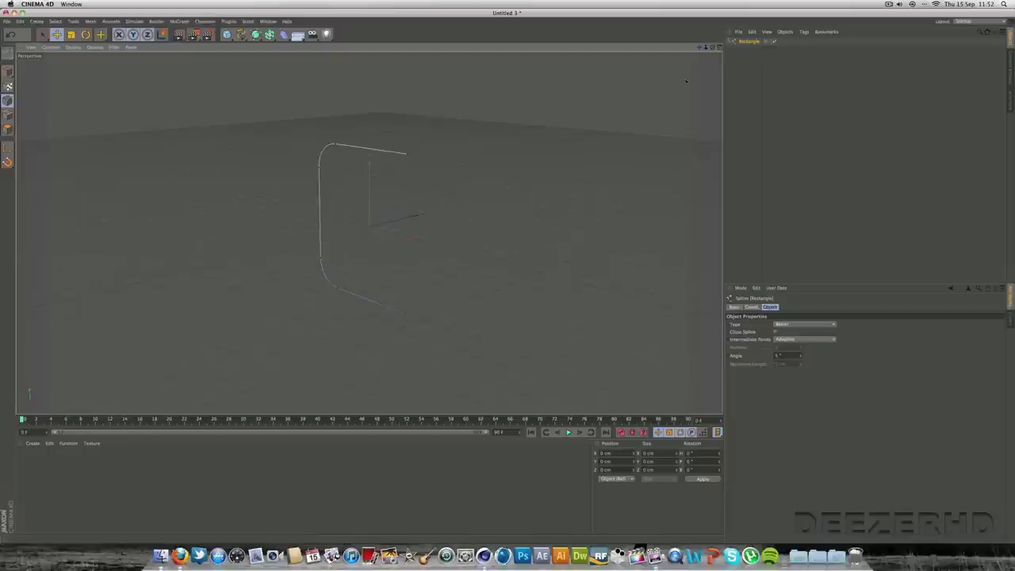
left_click(405, 315)
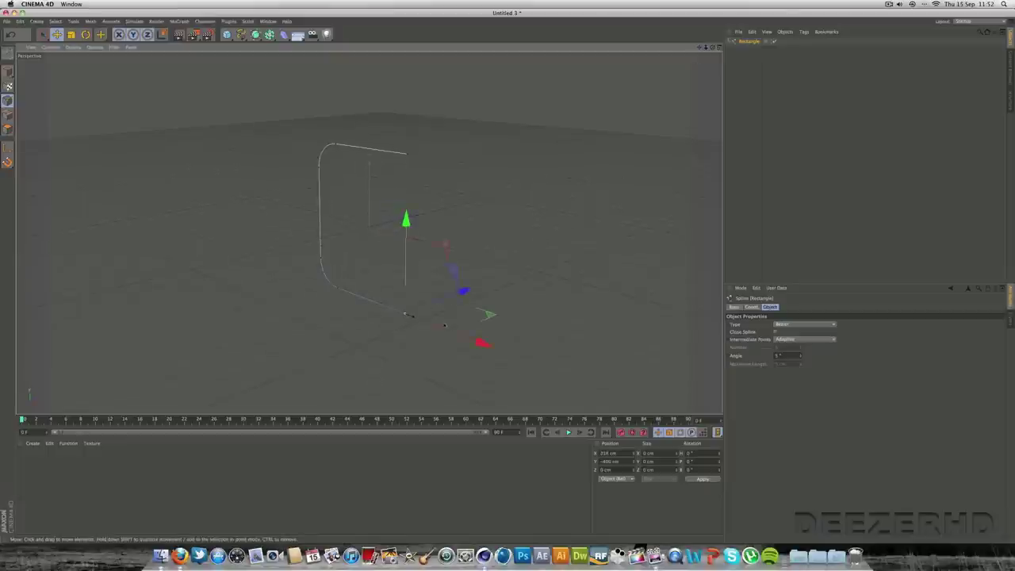
left_click_drag(482, 342, 575, 378)
left_click(409, 155)
left_click_drag(482, 164, 406, 161)
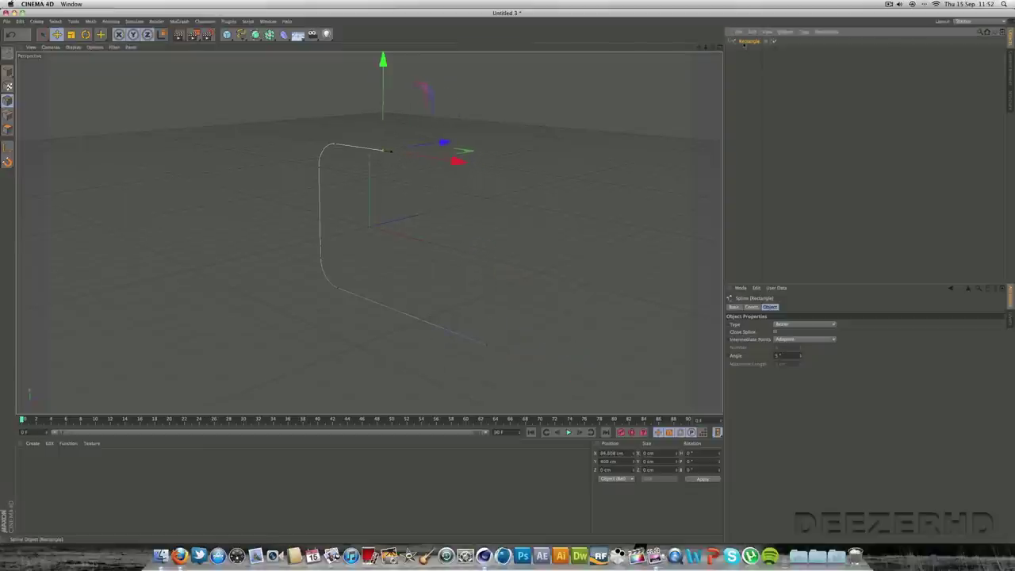
Switch to Model mode and make a copy of the open rectangle spline.
double_click(749, 41)
left_click(746, 50)
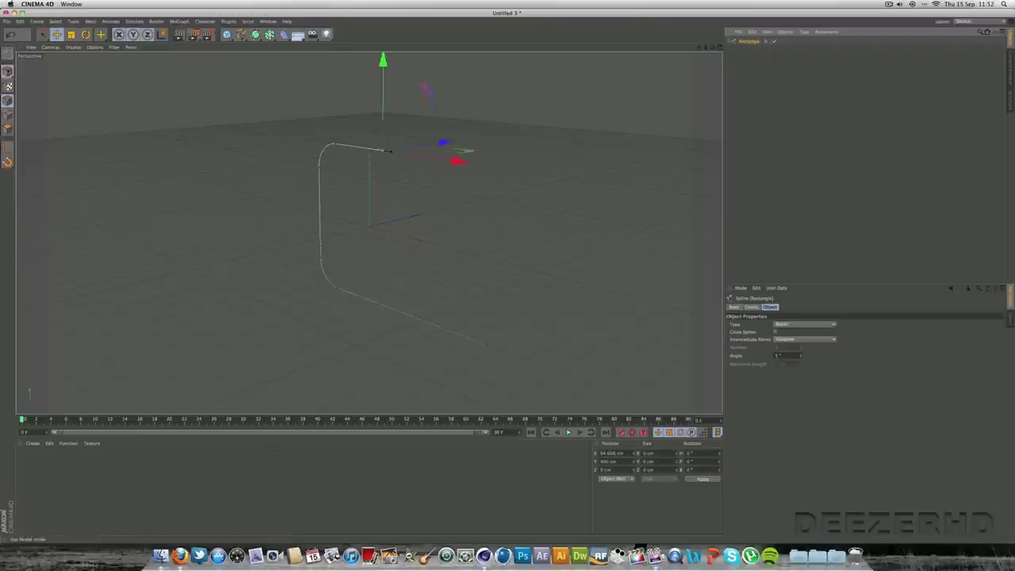
left_click(8, 72)
left_click(22, 82)
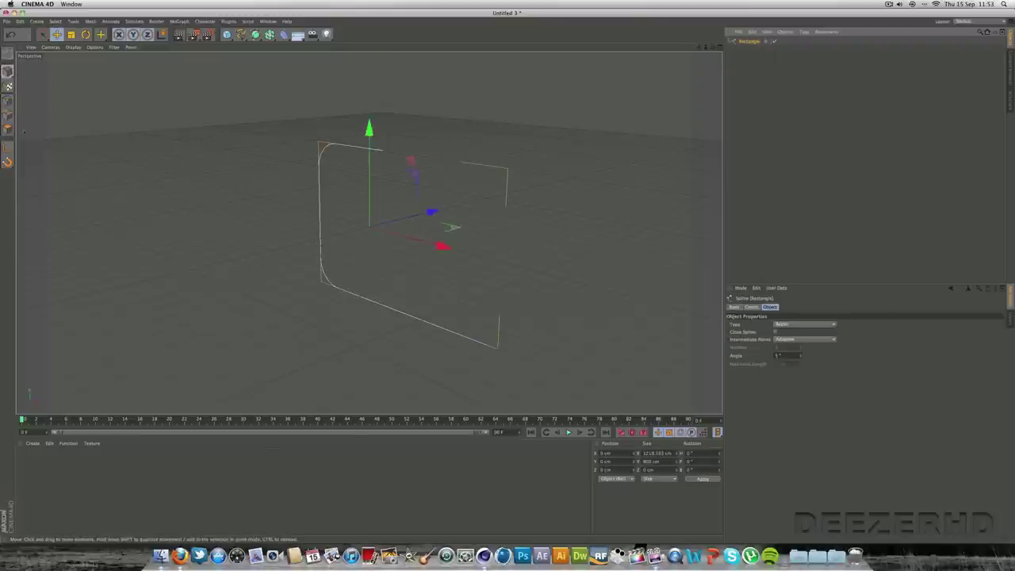
left_click(8, 129)
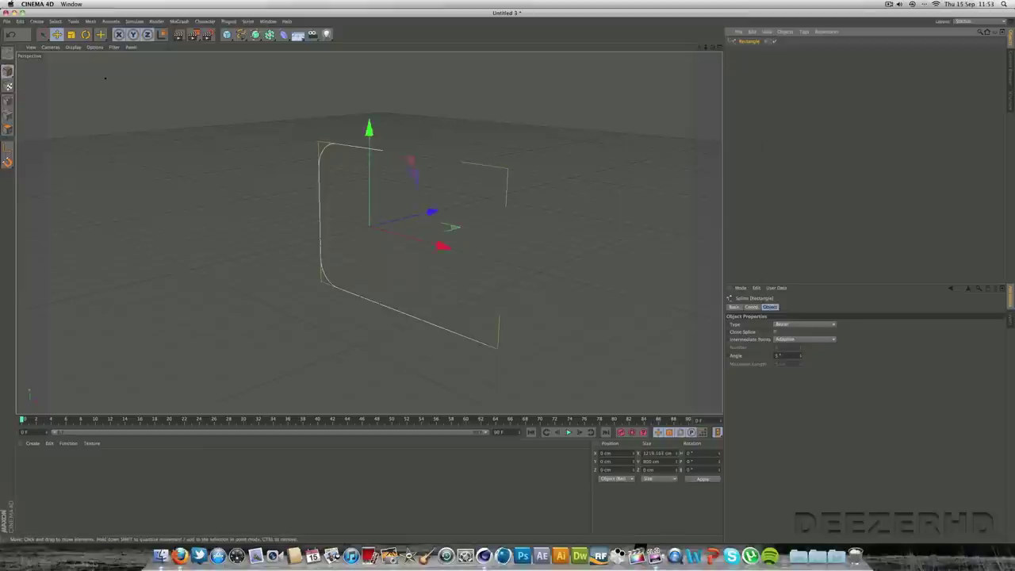
key("super+c")
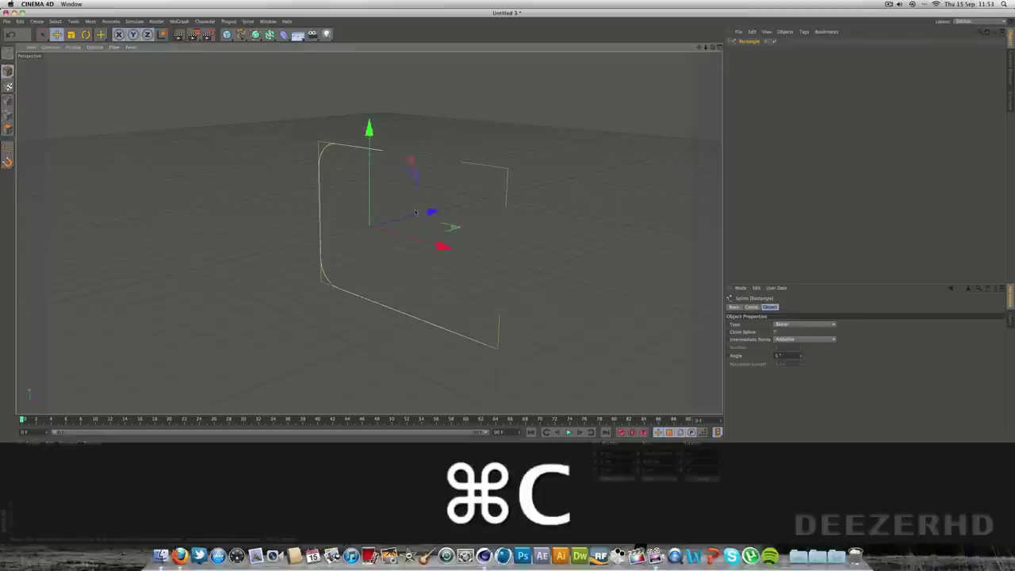
key("super+v")
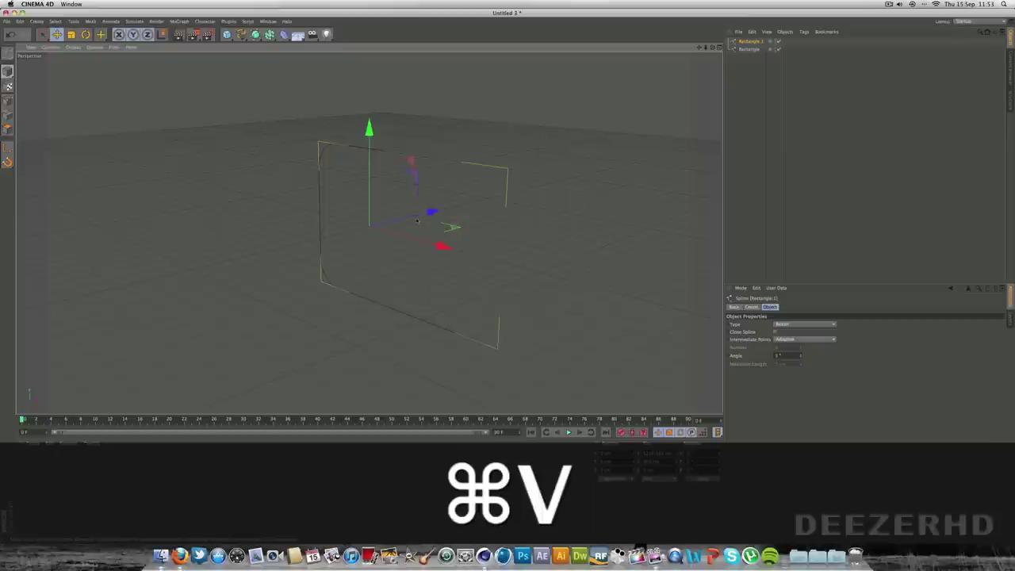
Spread the two splines apart along Z, with the copy at about 1274 cm and the original at about -550 cm.
left_click_drag(431, 214, 491, 202)
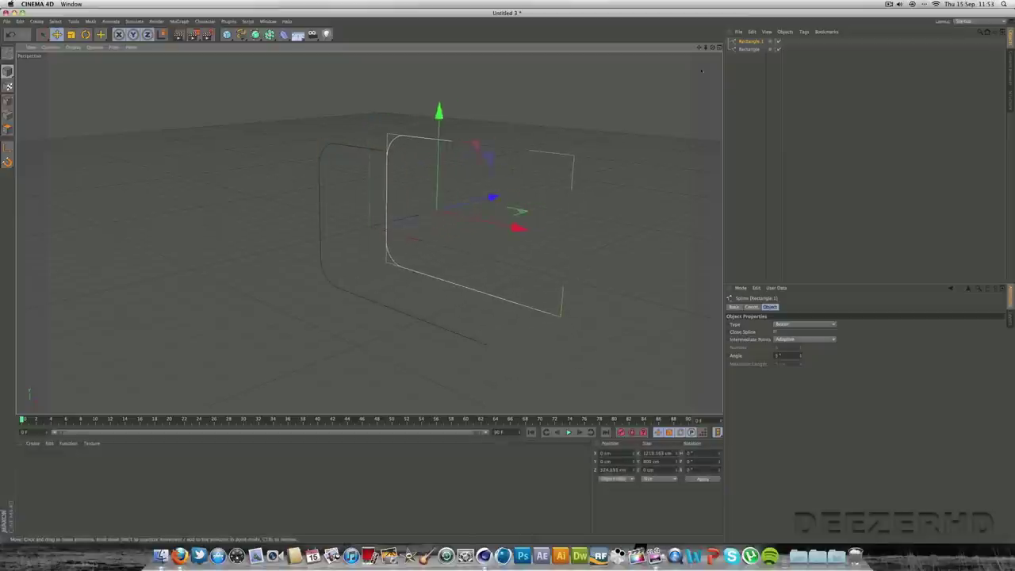
left_click(748, 48)
left_click_drag(431, 211, 325, 240)
left_click(751, 41)
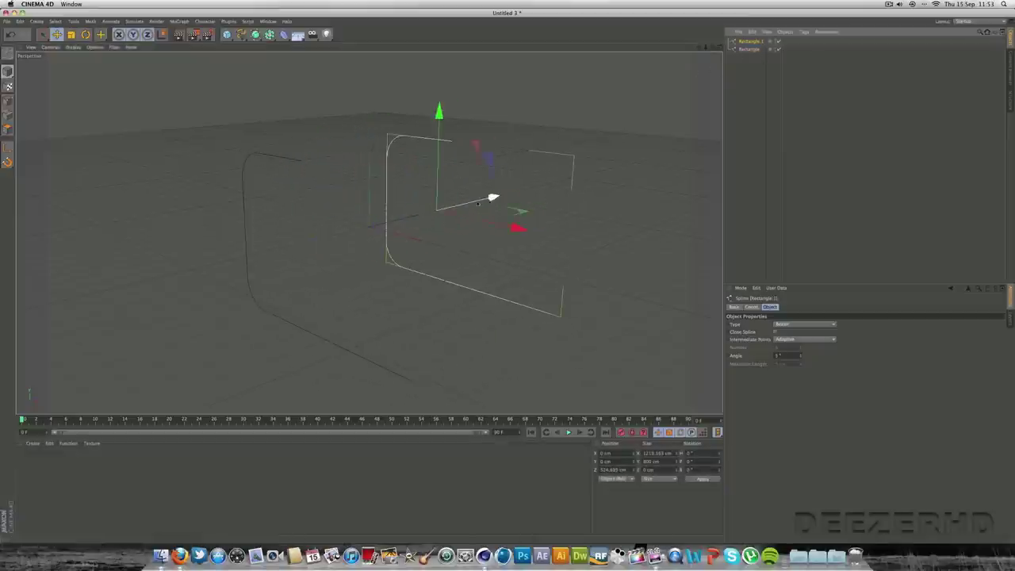
left_click_drag(479, 203, 579, 202)
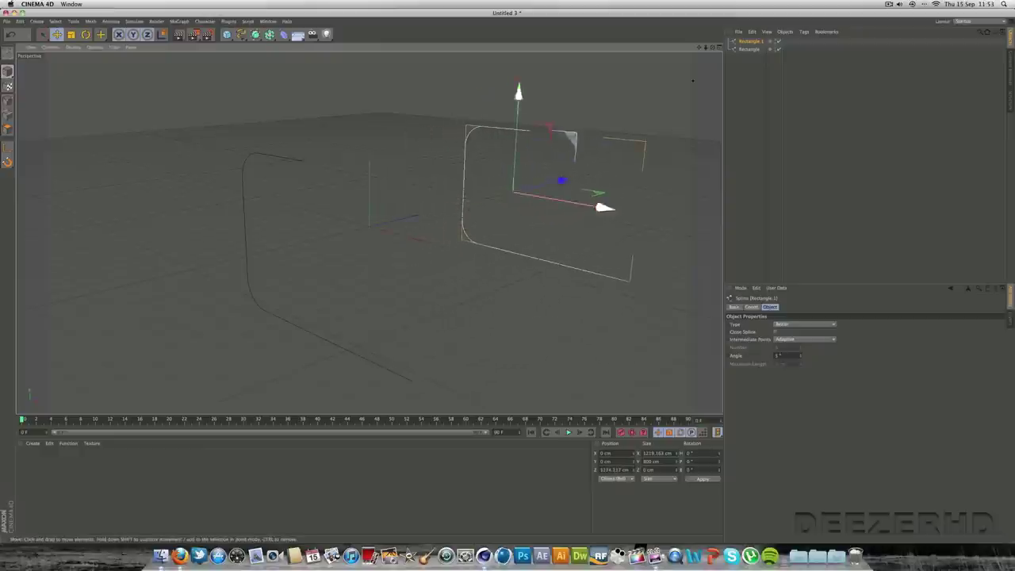
left_click(749, 49)
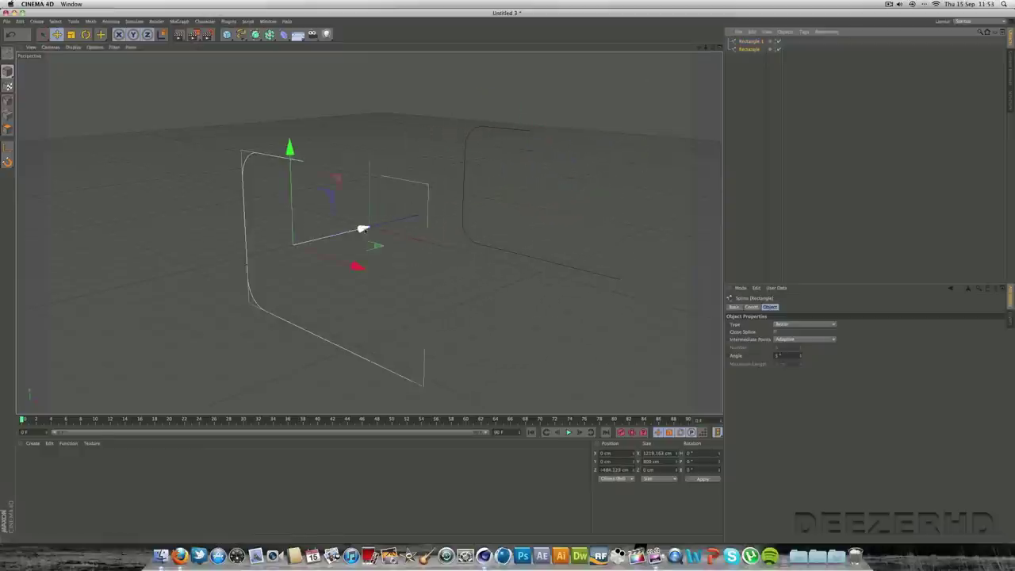
left_click_drag(363, 229, 351, 232)
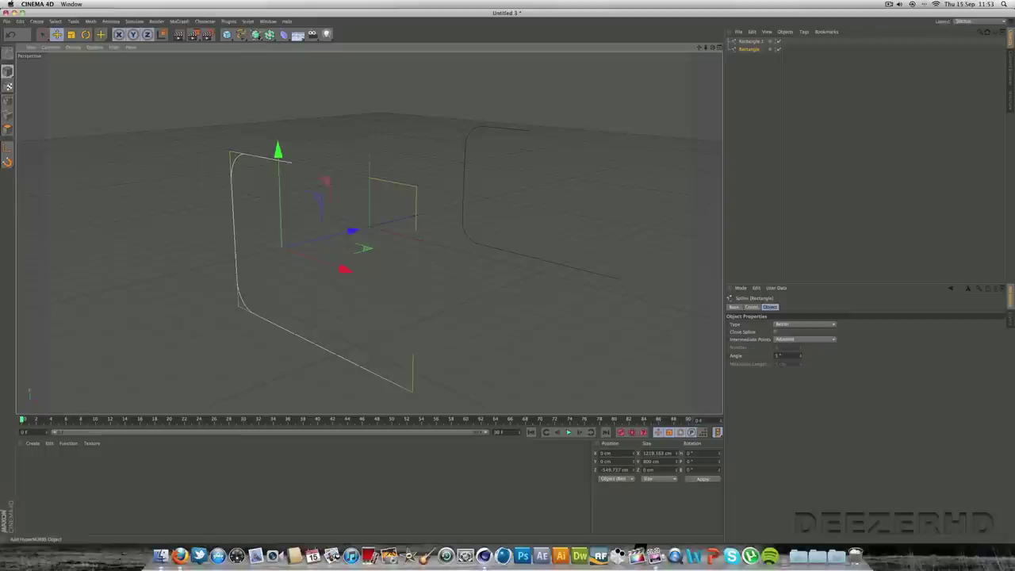
Add a Loft NURBS object and make both rectangle splines its children to form the backdrop surface.
left_click(255, 34)
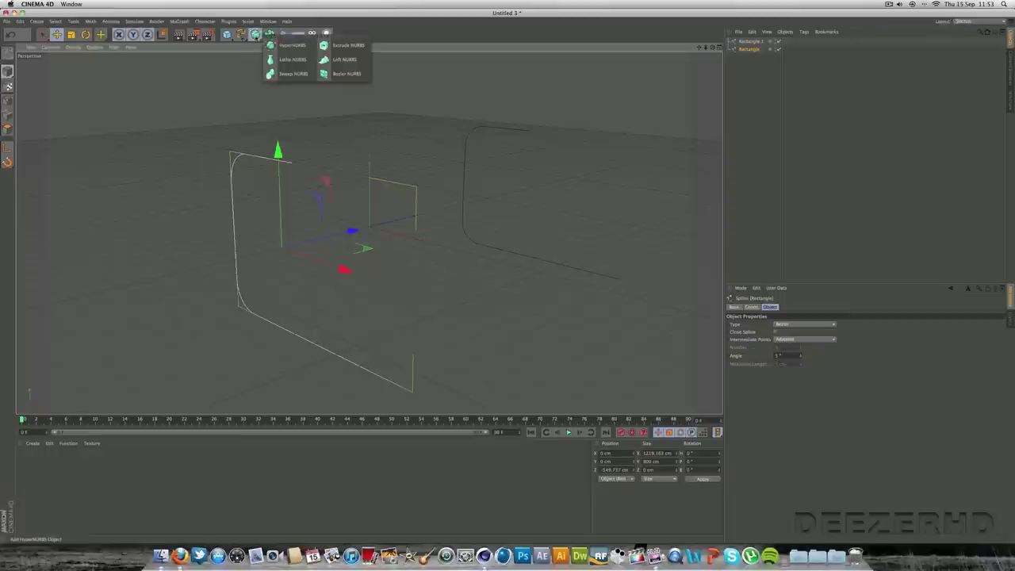
left_click(338, 61)
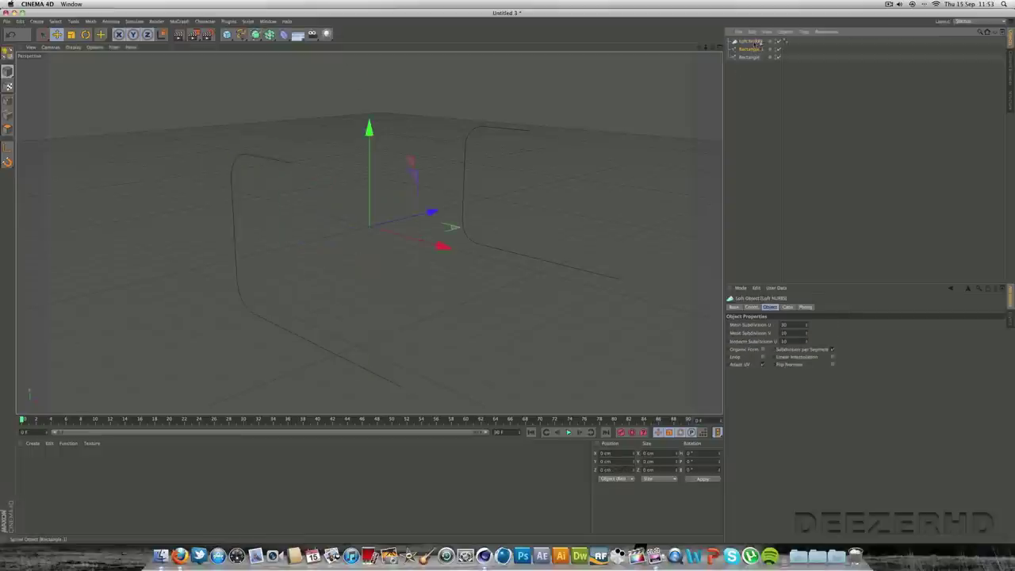
left_click_drag(756, 45, 713, 48)
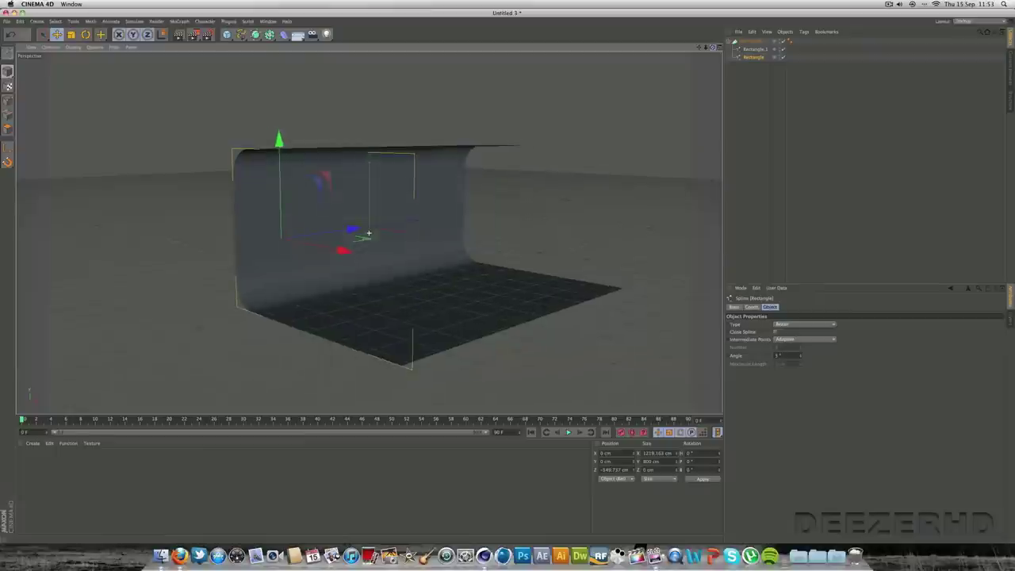
Using the Front view, raise the whole Loft NURBS along Y so its floor sits level with the world origin.
left_click(751, 41)
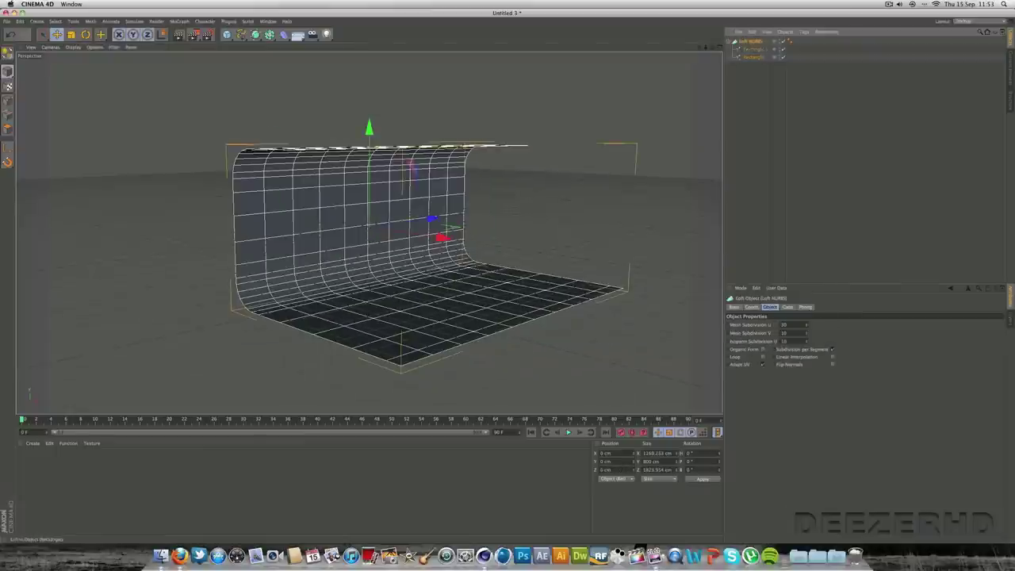
left_click(720, 49)
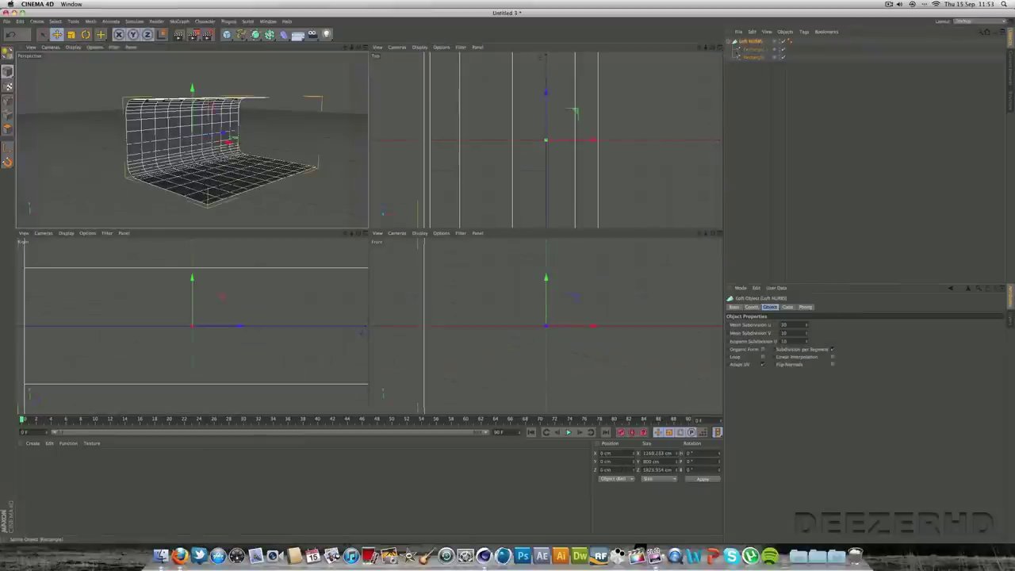
left_click(719, 234)
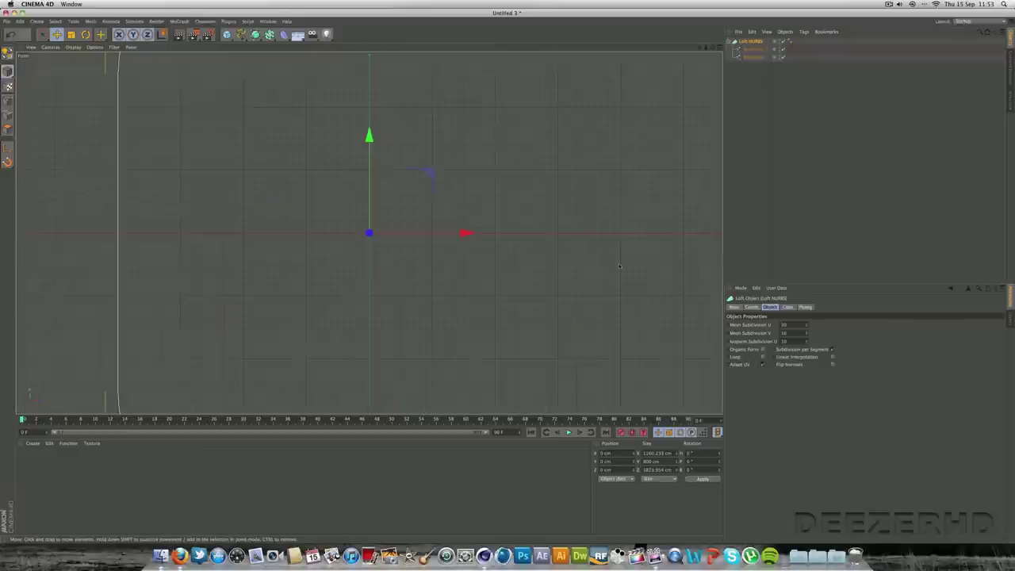
scroll(614, 263, "down", 5)
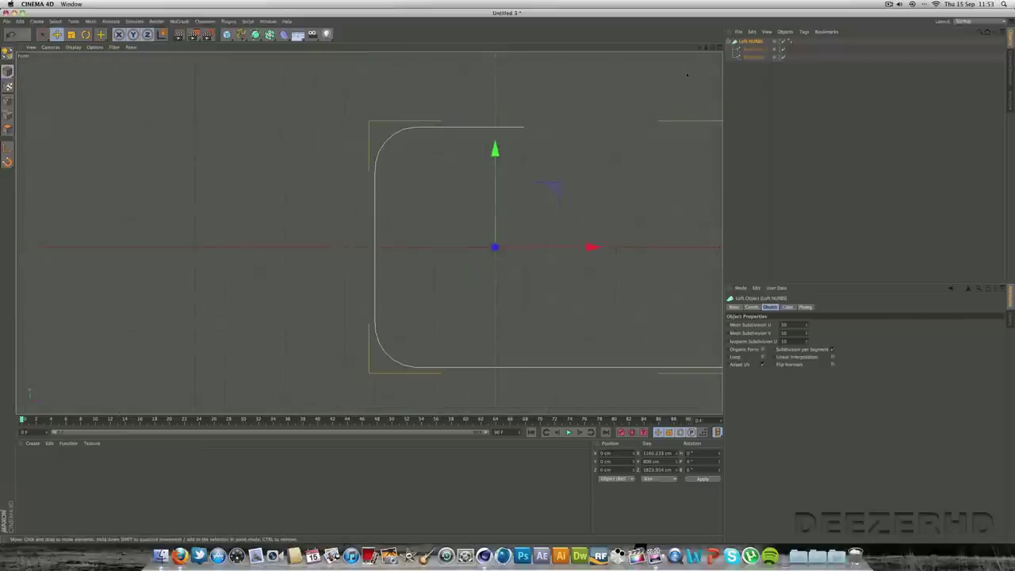
left_click_drag(699, 48, 574, 41)
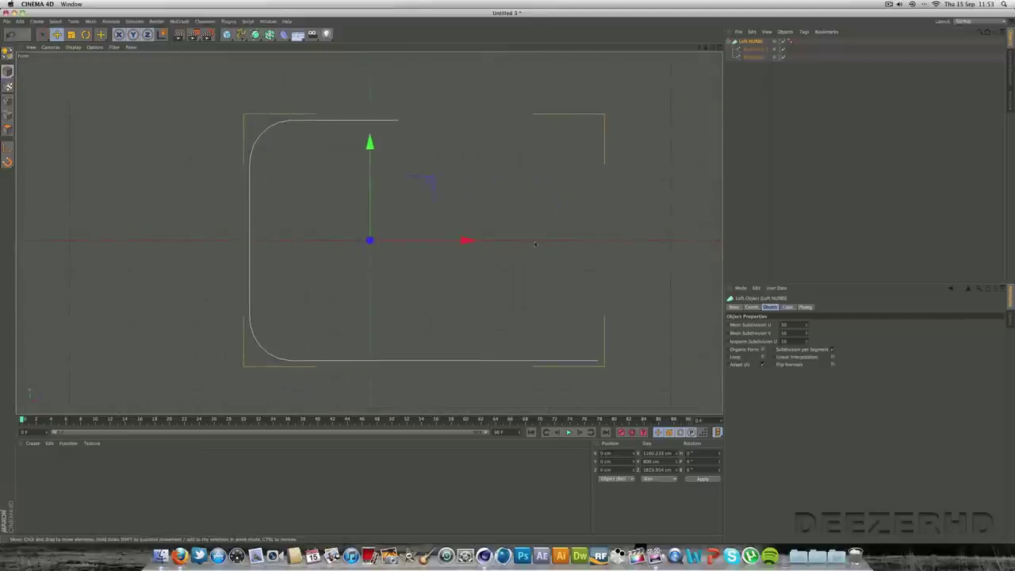
left_click(719, 48)
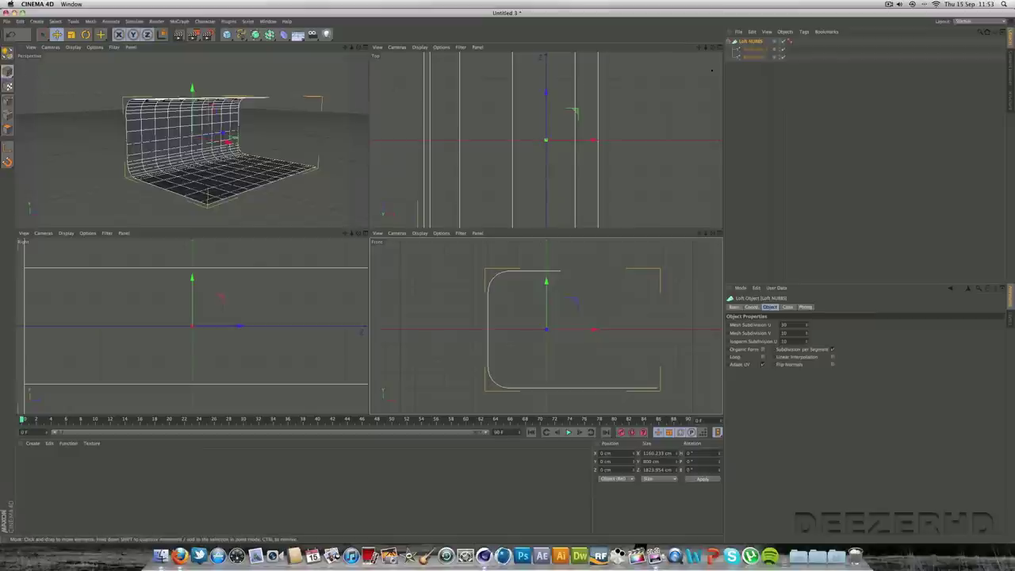
left_click_drag(547, 313, 549, 258)
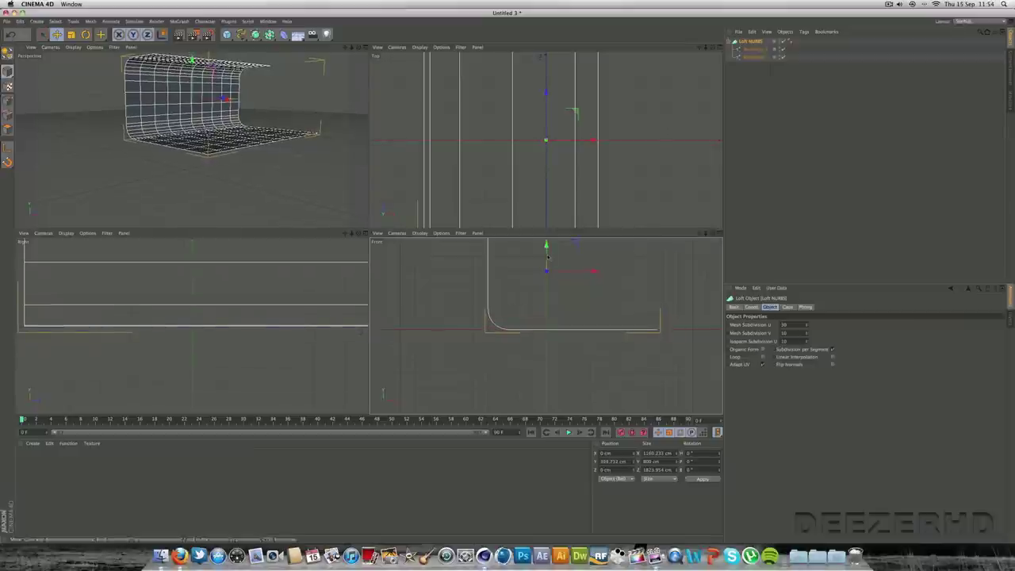
key("F1")
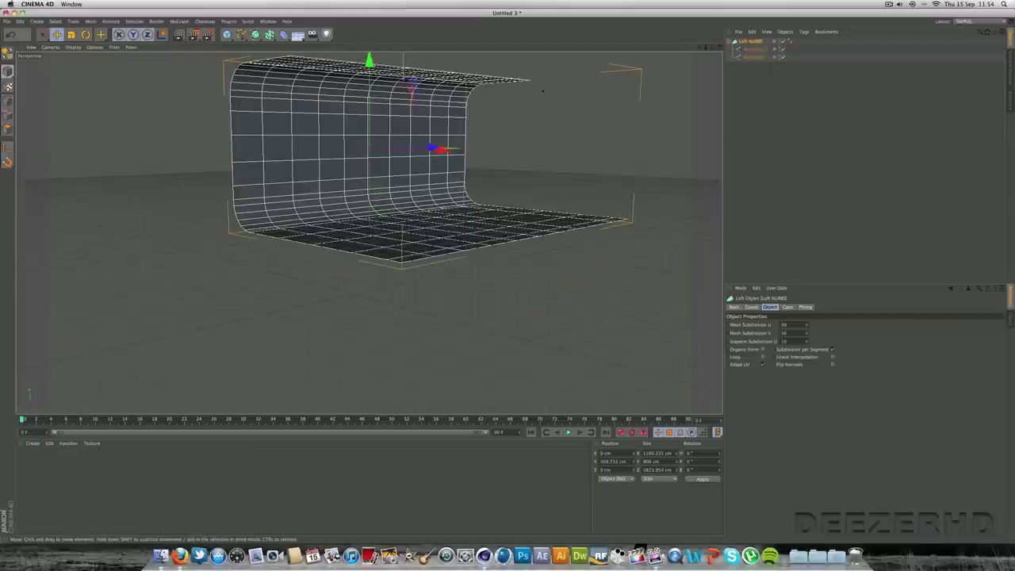
left_click_drag(700, 47, 640, 115)
mouse_move(714, 48)
left_mouse_down()
mouse_move(782, 47)
mouse_move(666, 51)
mouse_move(712, 87)
mouse_move(731, 54)
mouse_move(770, 51)
mouse_move(703, 55)
left_mouse_up()
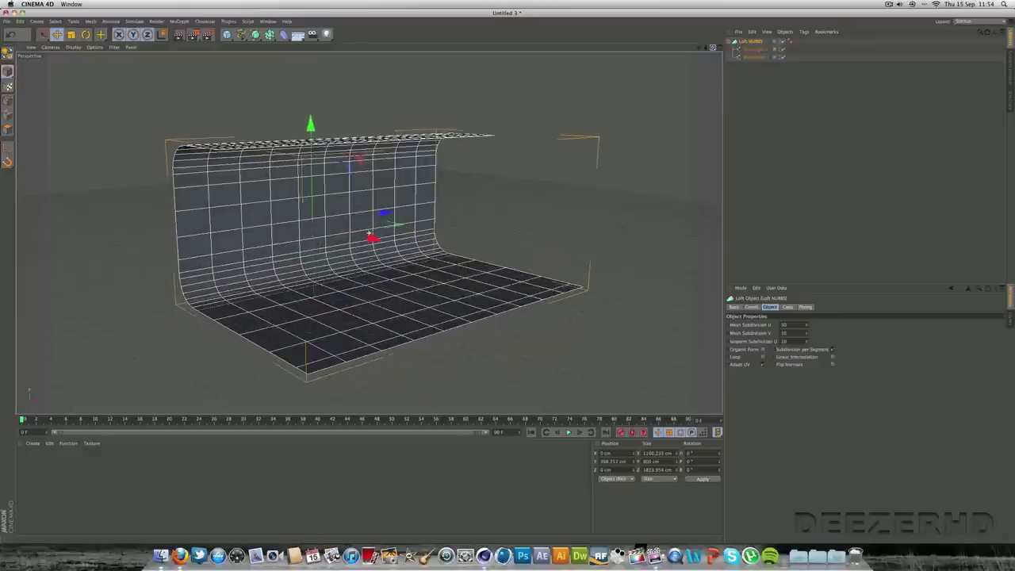
Create a new material and name it "studio material" in the Material Editor.
double_click(231, 461)
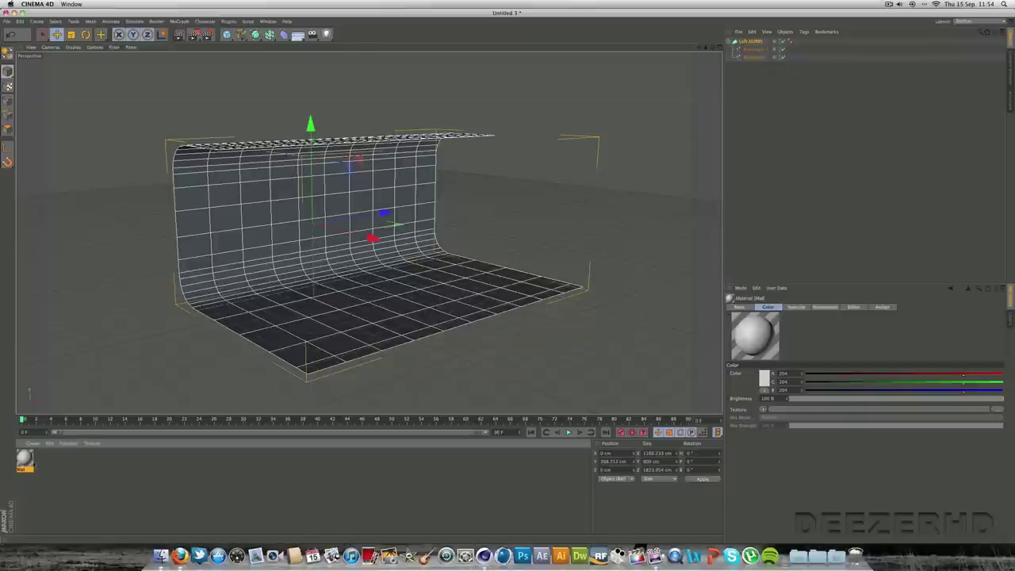
double_click(29, 458)
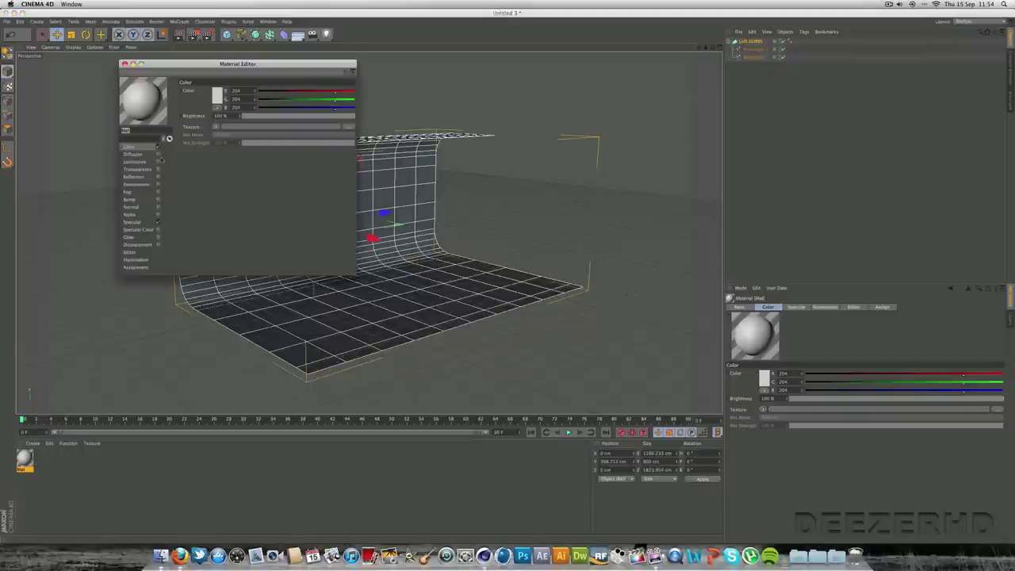
type("studio mat")
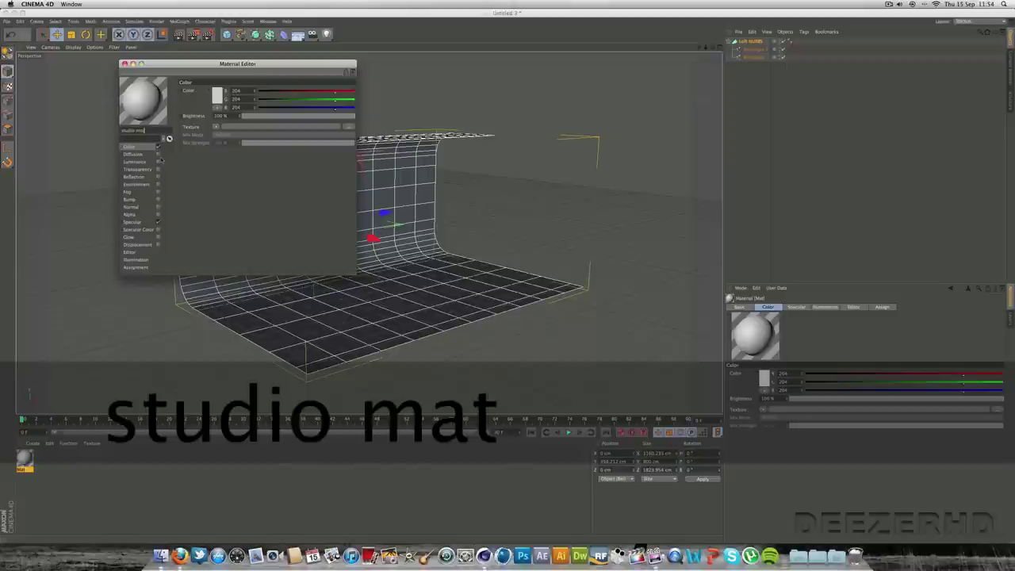
type("erial")
key("Return")
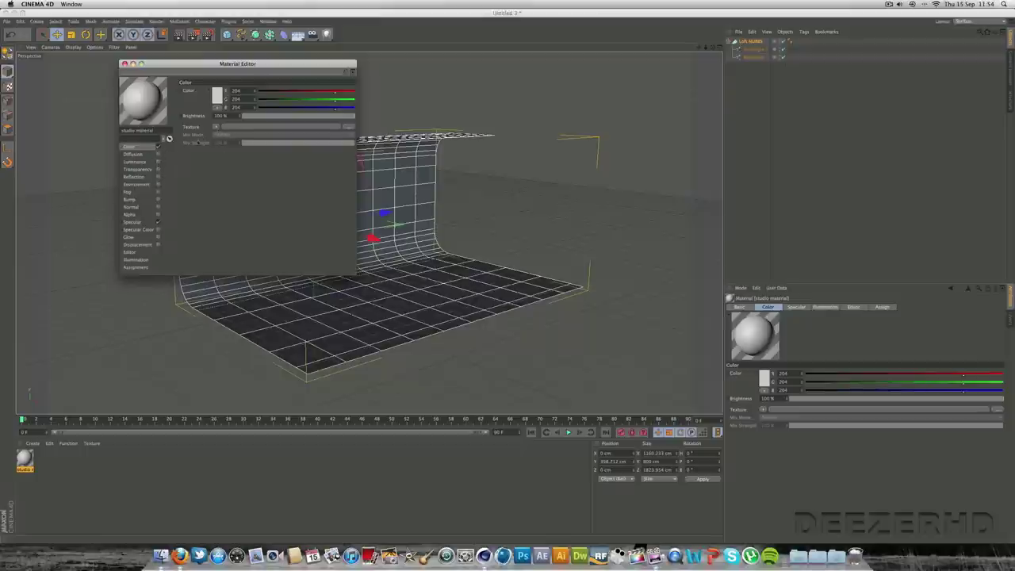
Load a Gradient shader as the studio material's colour texture and set its type to 2D - V.
left_click(216, 128)
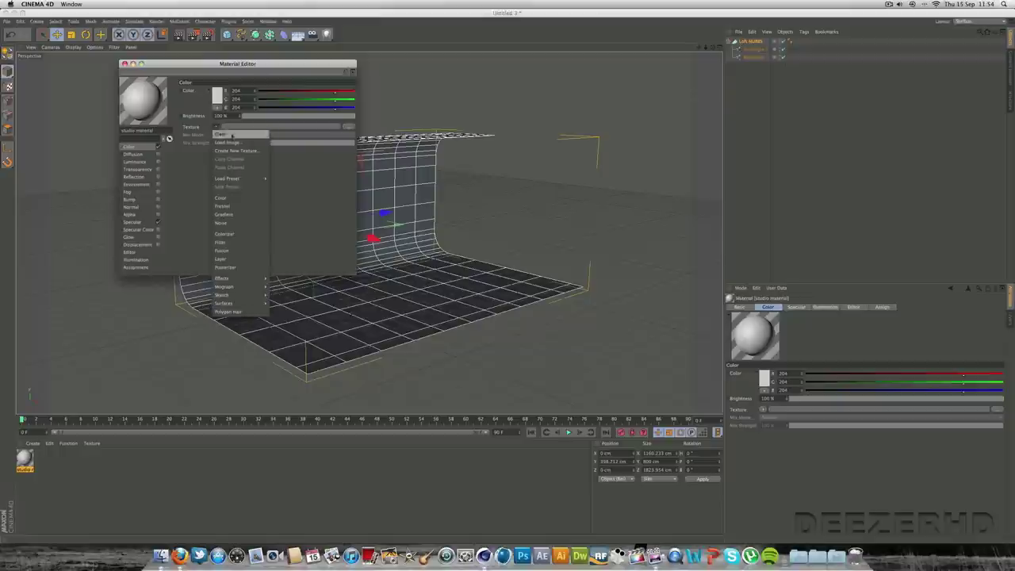
left_click(230, 215)
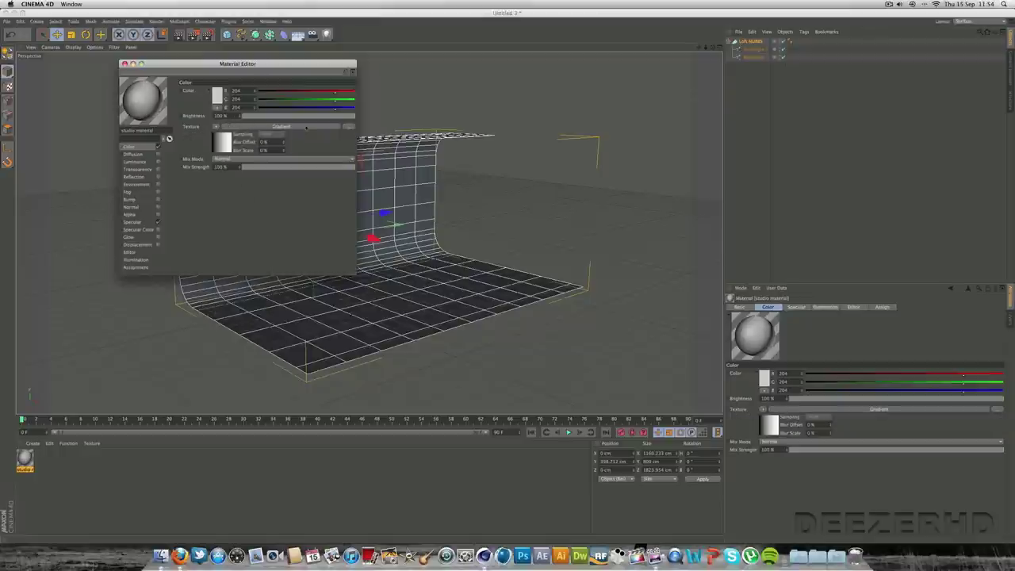
left_click(283, 127)
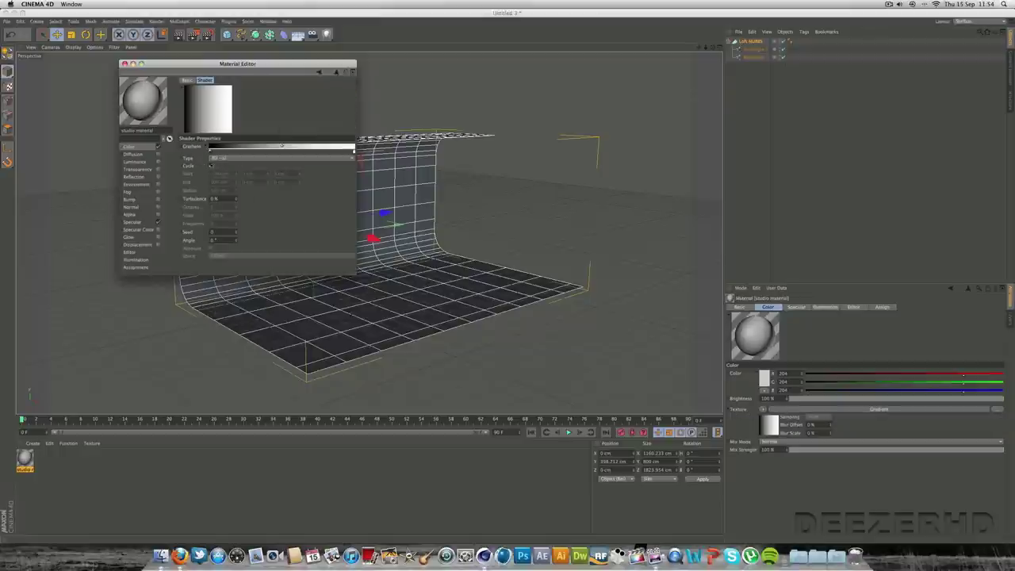
double_click(211, 153)
left_click(202, 186)
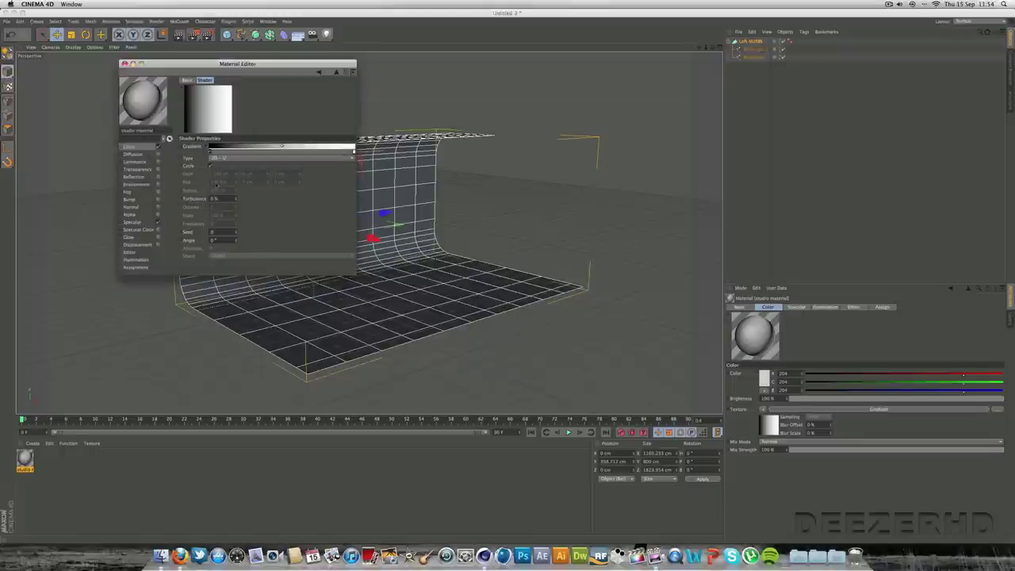
left_click(215, 159)
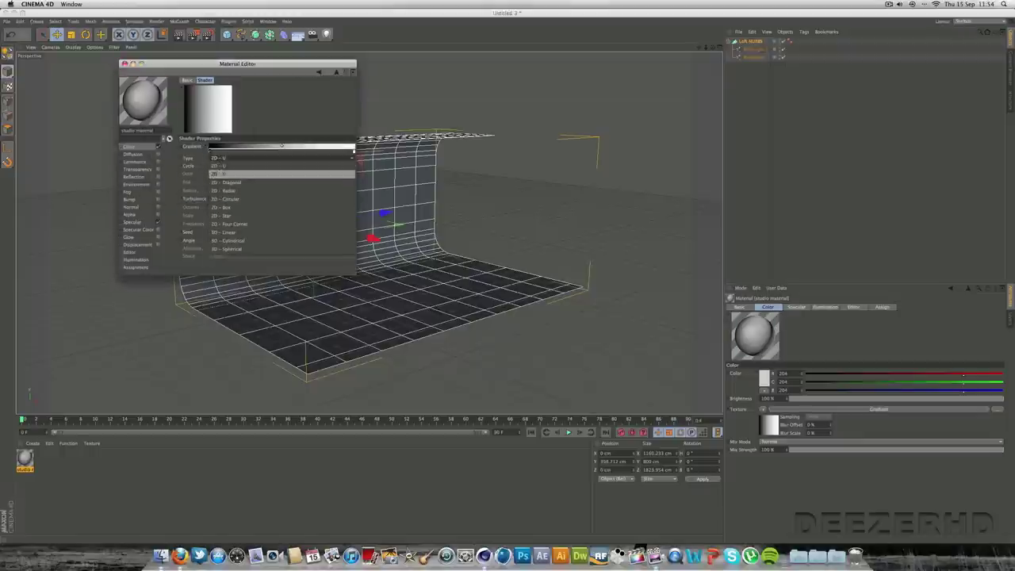
left_click(219, 174)
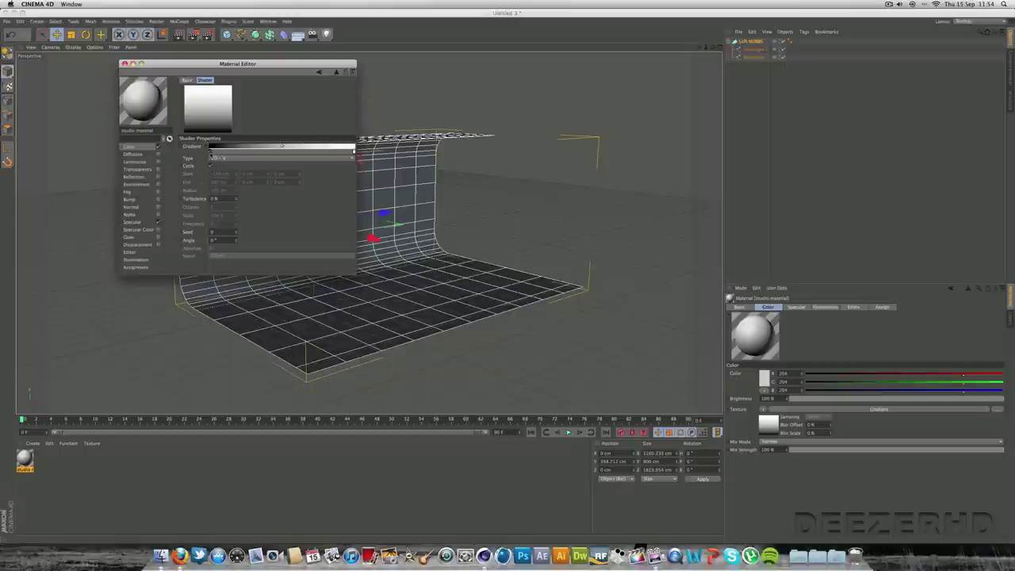
Change the gradient's black knot to pure white.
double_click(211, 153)
left_click_drag(172, 134, 155, 128)
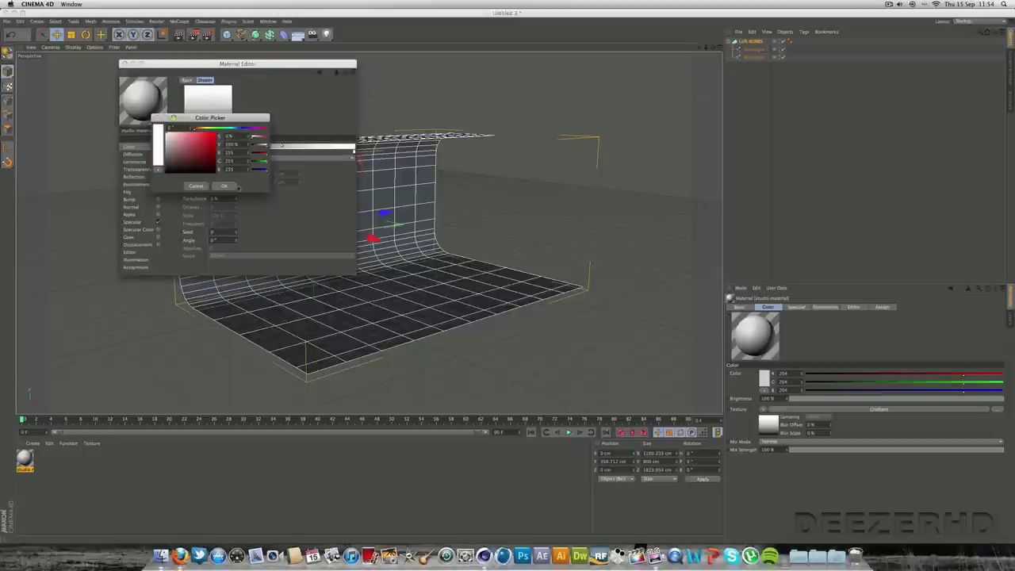
left_click(225, 186)
Try a pale grey-cyan and a fully saturated cyan on the gradient's end knot.
double_click(281, 146)
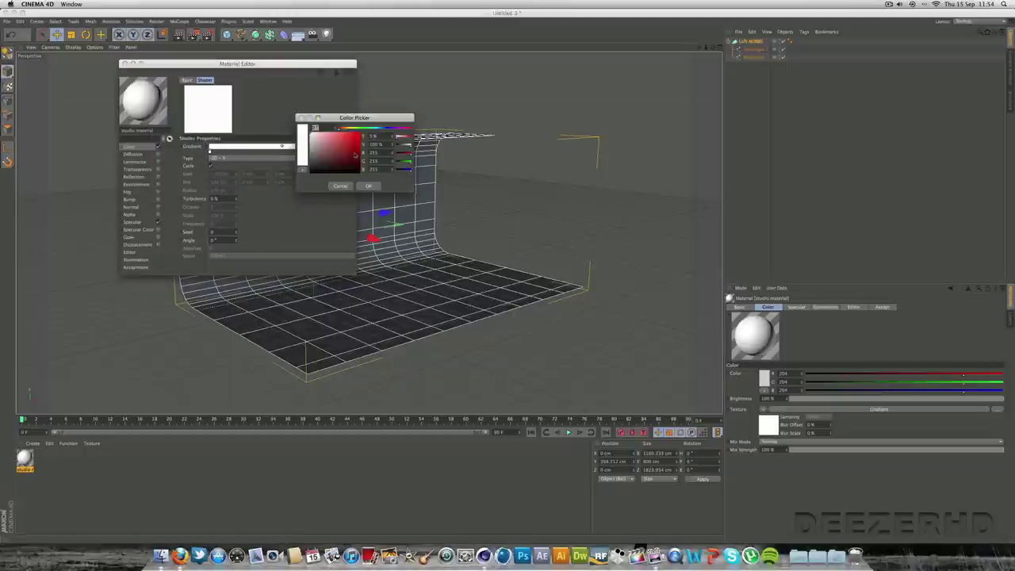
left_click(373, 128)
mouse_move(330, 139)
left_mouse_down()
mouse_move(323, 151)
mouse_move(314, 139)
left_mouse_up()
left_click(367, 186)
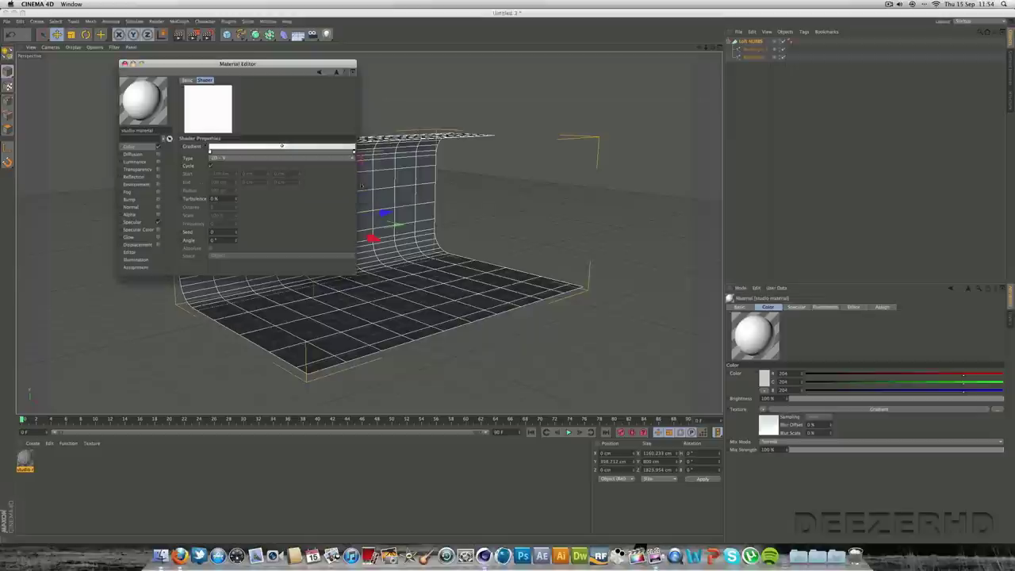
double_click(282, 146)
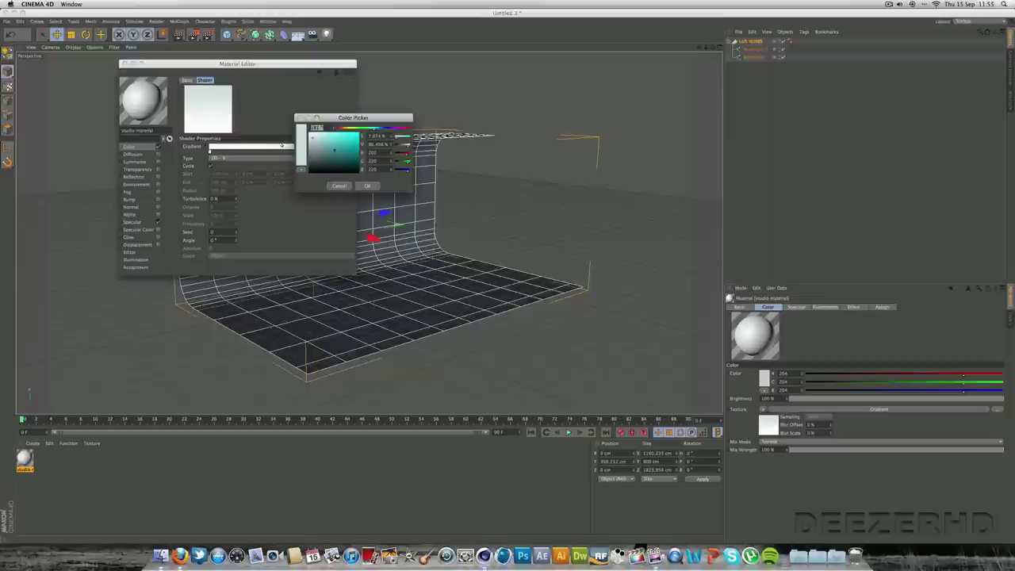
left_click_drag(311, 140, 310, 138)
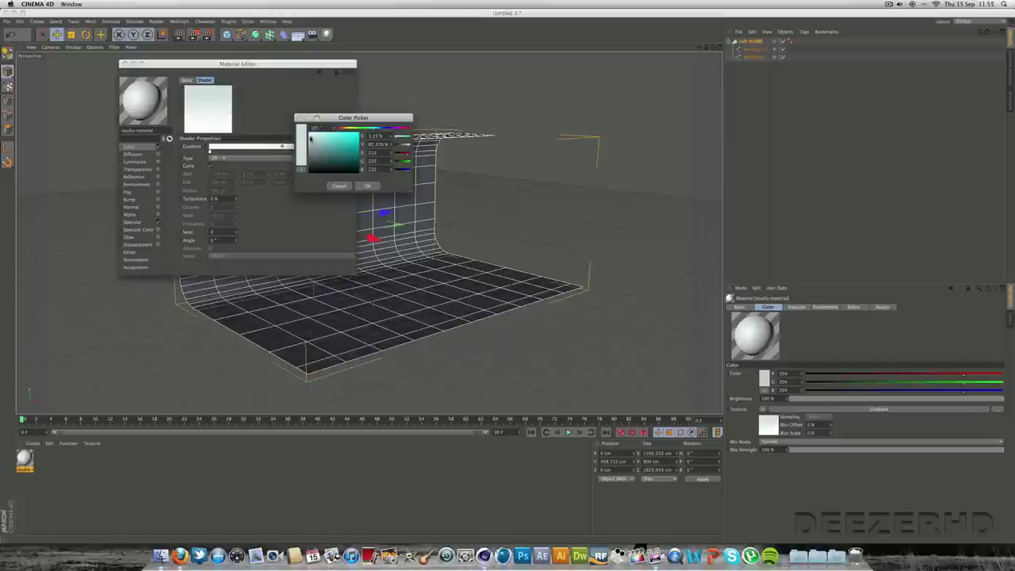
left_click(363, 186)
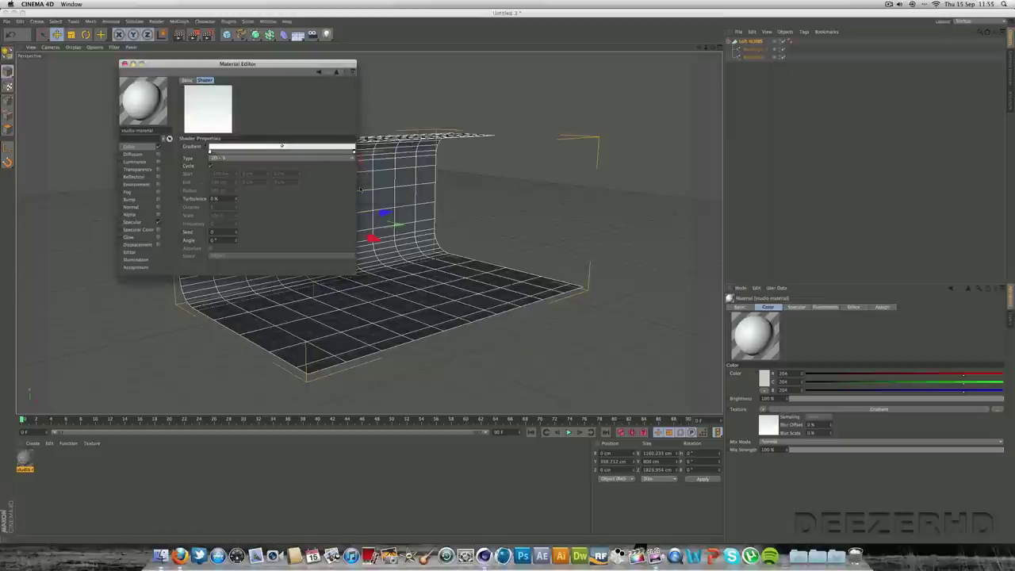
double_click(282, 146)
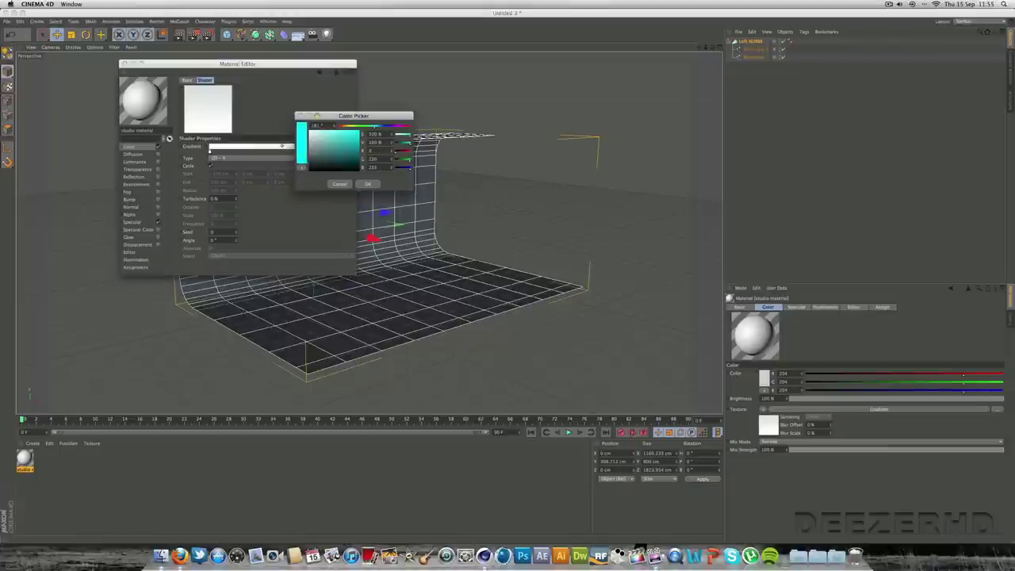
left_click(367, 184)
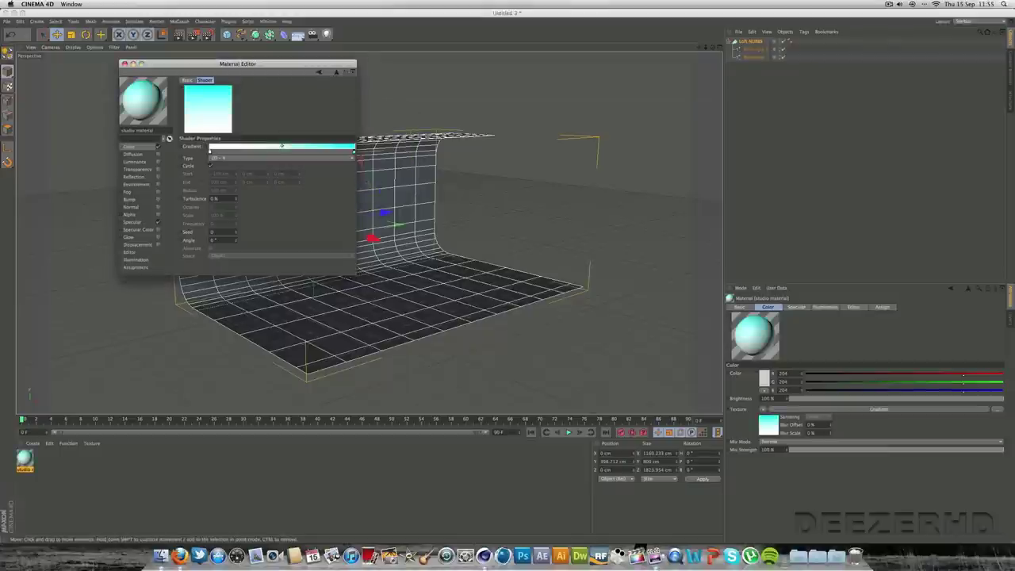
Set the gradient's end knot to a near-white cyan with hue 181°, saturation about 5.5% and brightness about 94%, and close the material.
double_click(282, 146)
left_click_drag(353, 152, 314, 138)
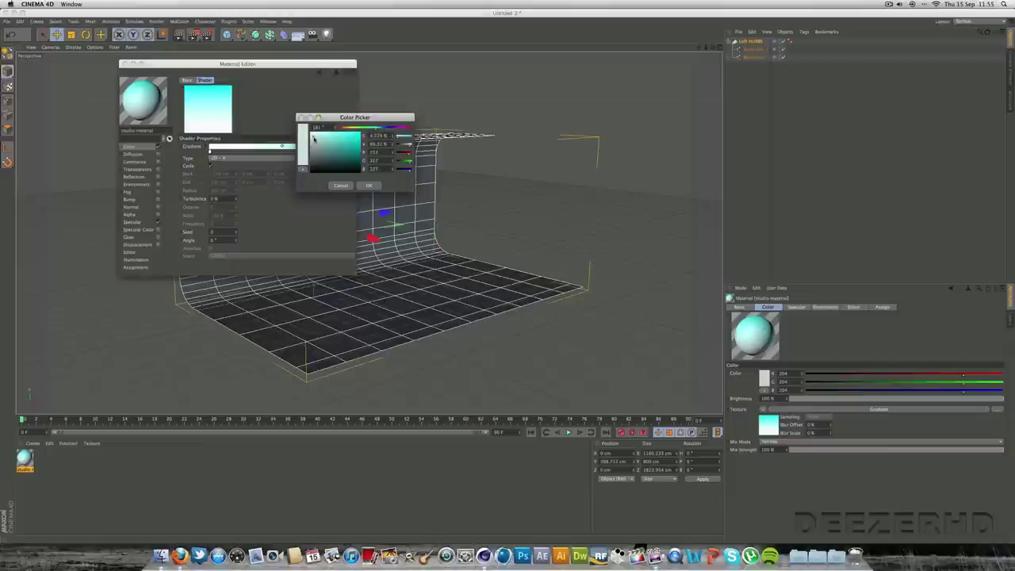
left_click_drag(313, 136, 314, 136)
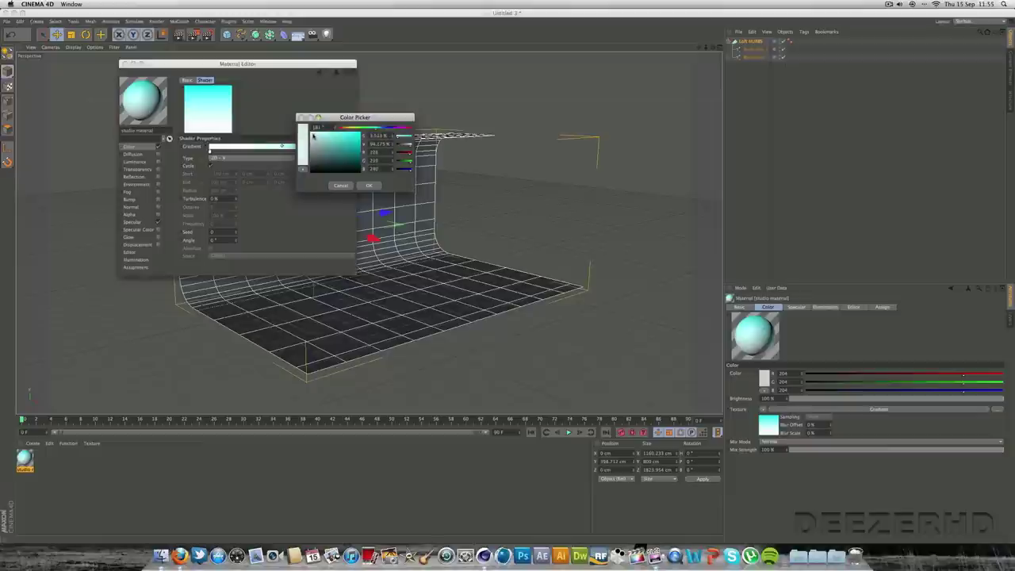
left_click(369, 185)
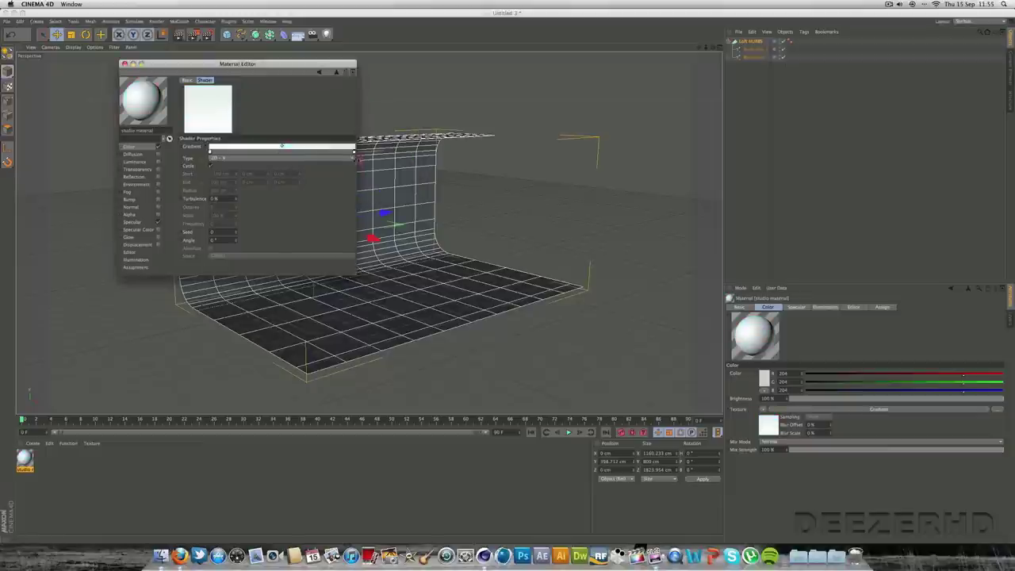
double_click(282, 145)
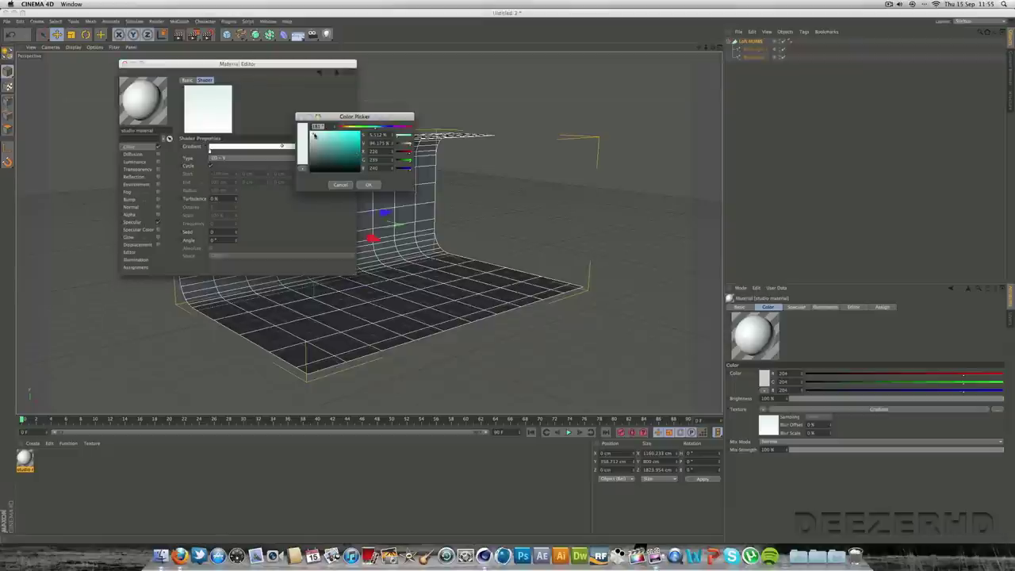
left_click(368, 185)
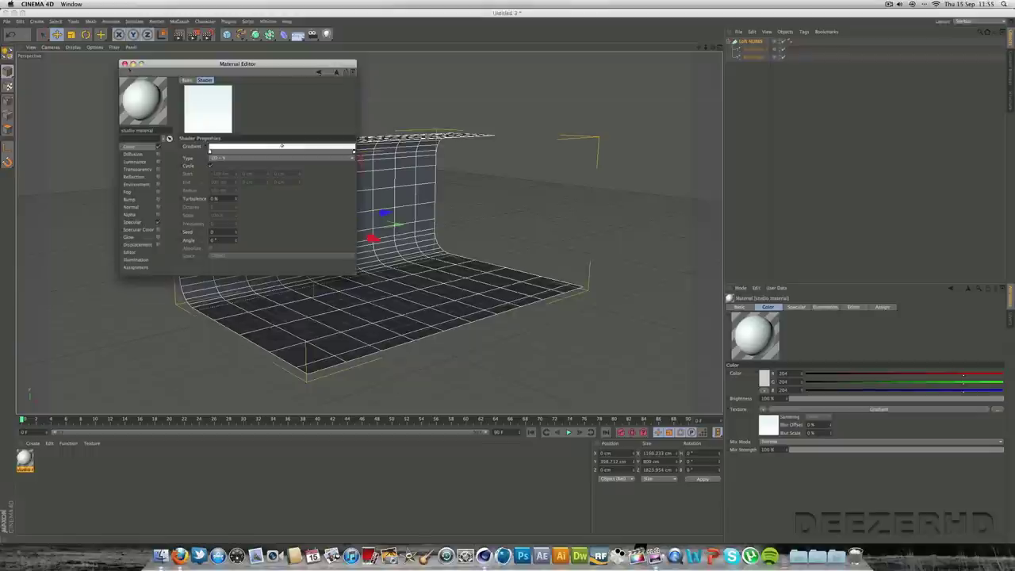
left_click(125, 64)
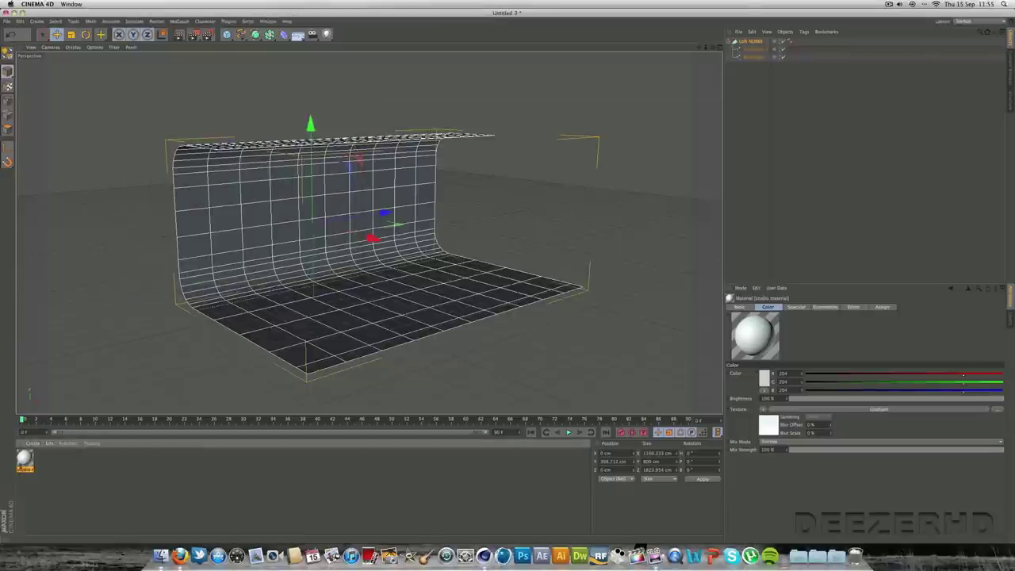
Apply the studio material to the lofted backdrop and render a front-facing close view of it.
left_click_drag(214, 339, 239, 267)
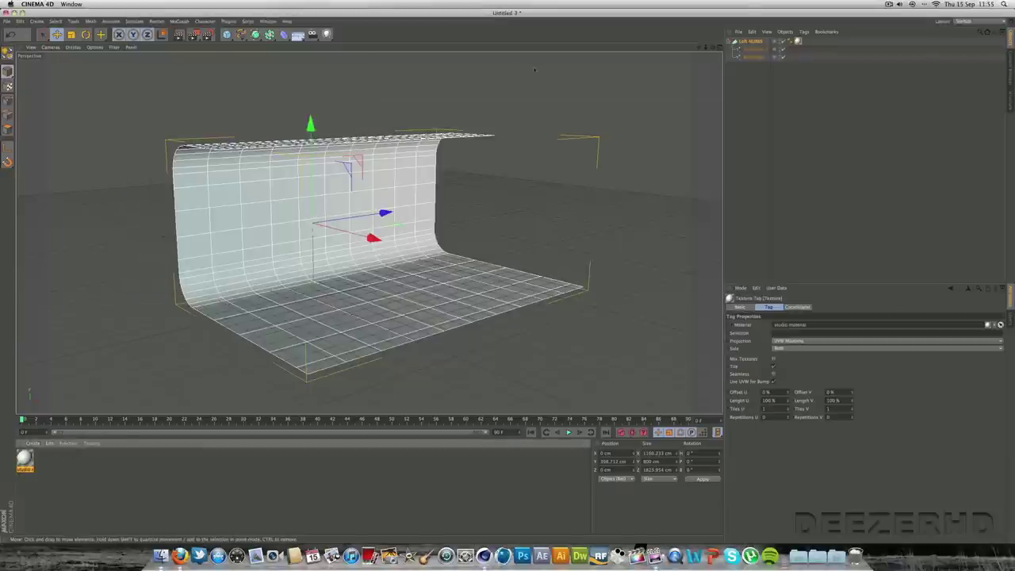
left_click_drag(714, 48, 765, 47)
left_click_drag(699, 48, 667, 4)
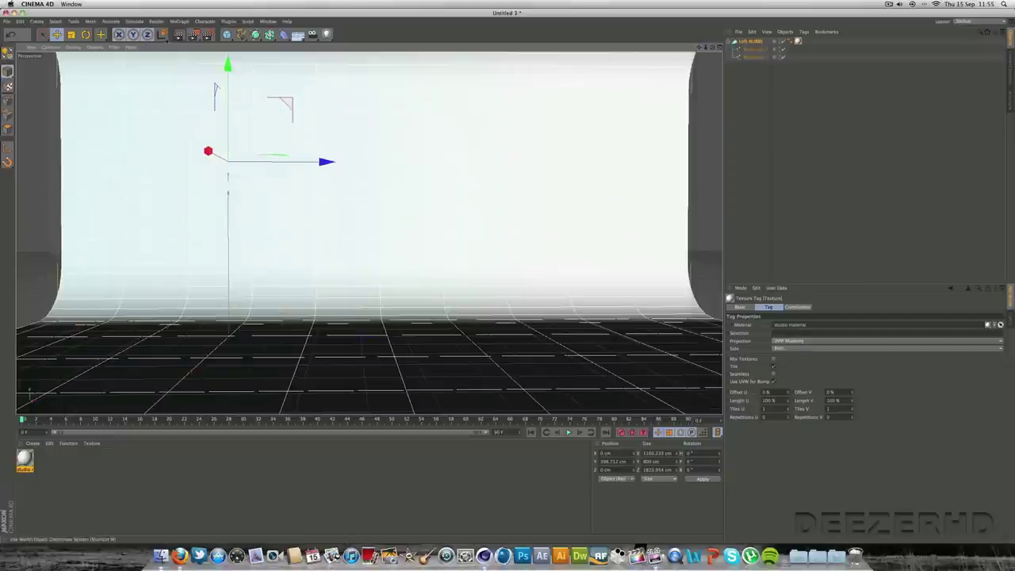
left_click(179, 35)
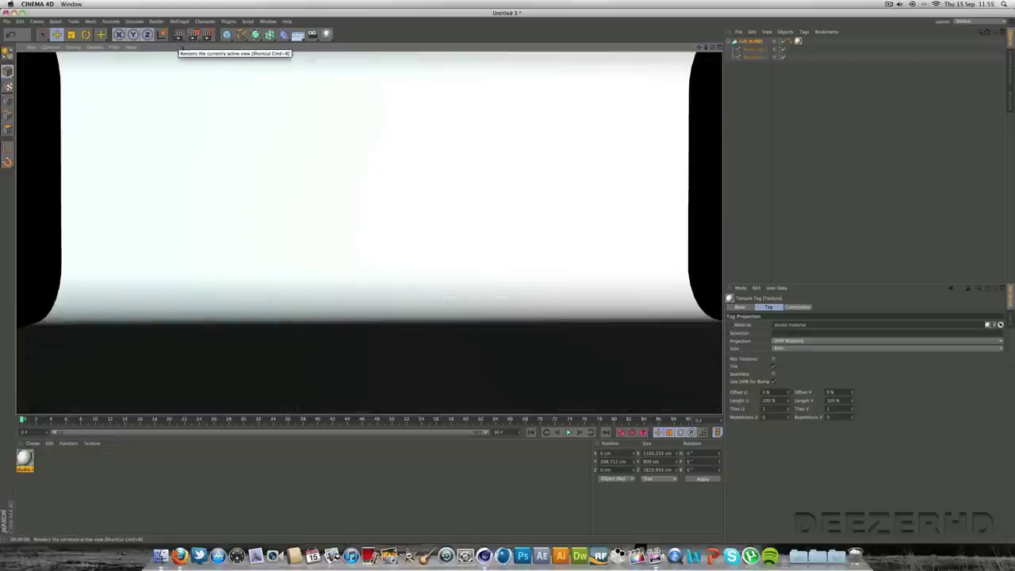
Shorten the backdrop's upper overhang to a small curved lip by editing the top end points of both rectangle splines together.
left_click_drag(706, 47, 646, 48)
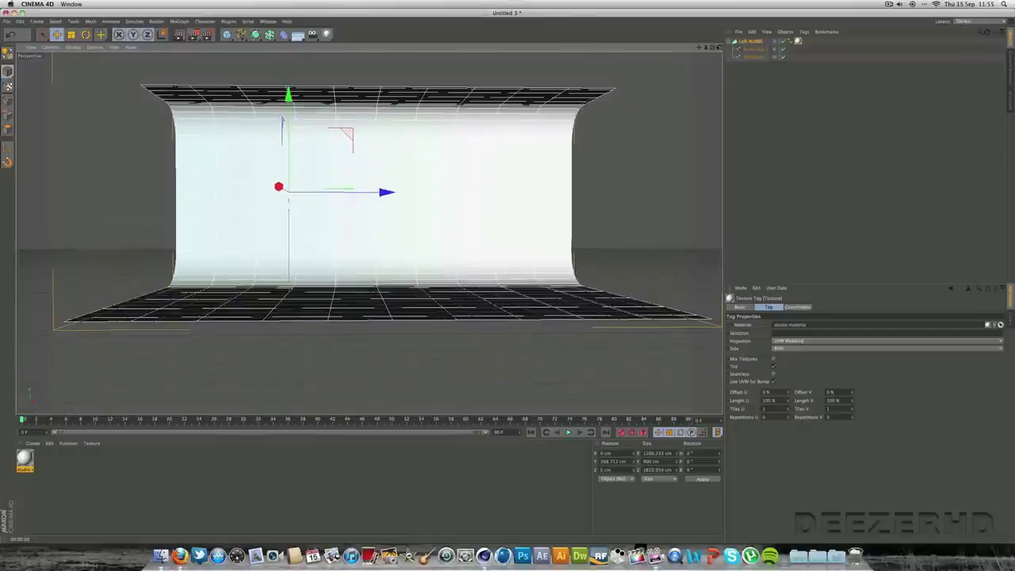
left_click_drag(714, 48, 777, 95)
left_click_drag(368, 232, 302, 103)
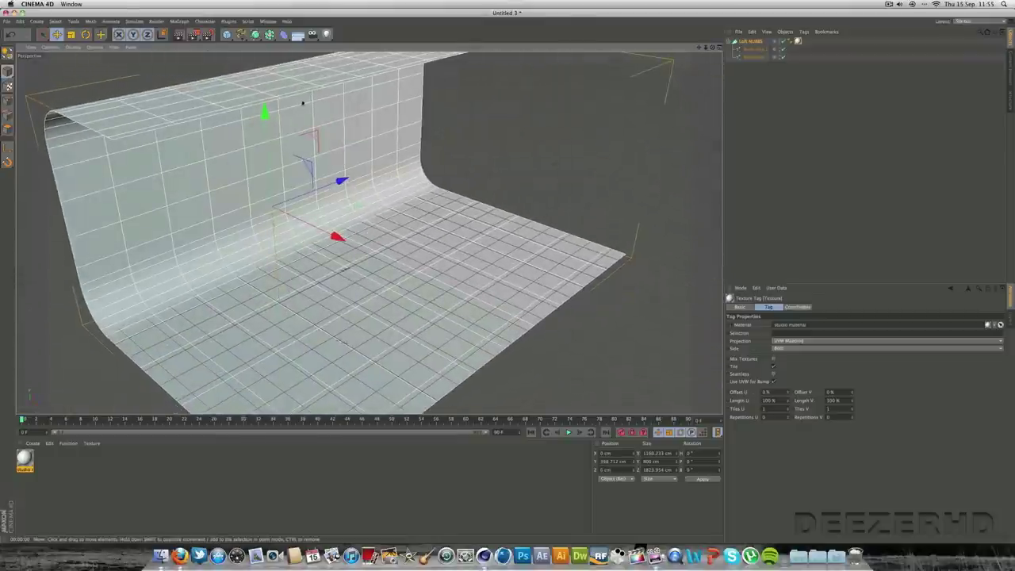
left_click(756, 58)
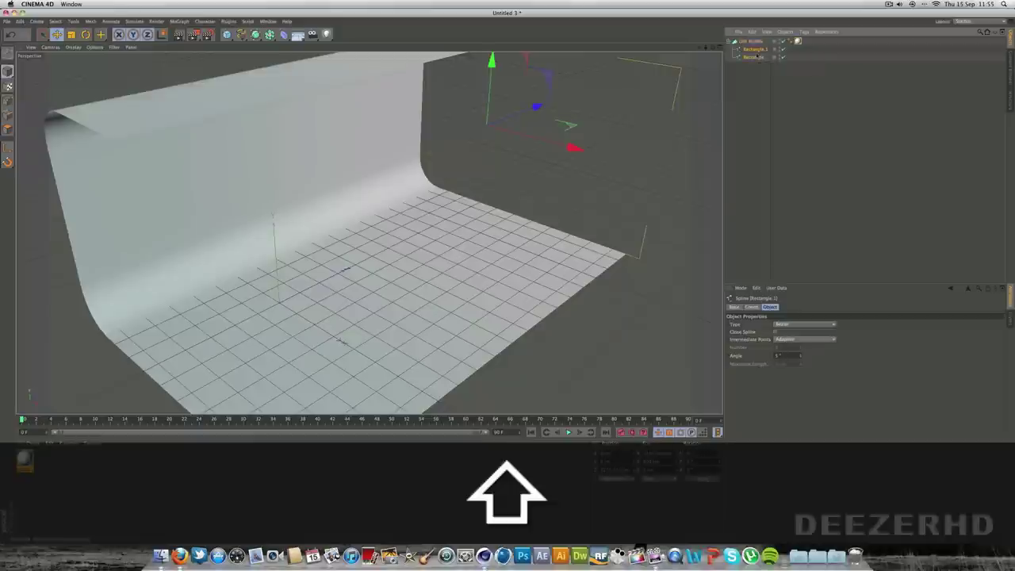
left_click(754, 57, "shift")
left_click(6, 104)
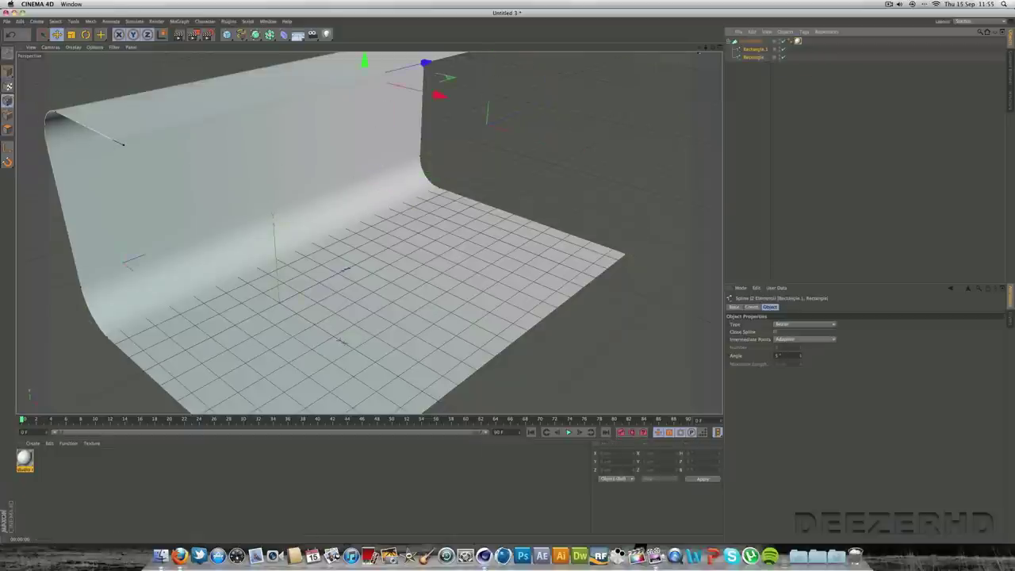
left_click_drag(700, 48, 716, 90)
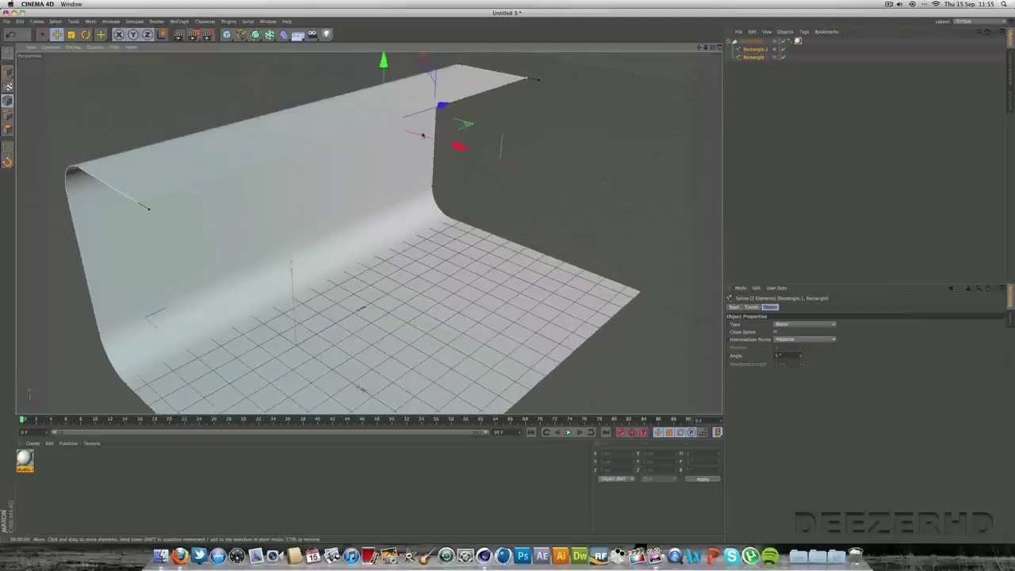
left_click_drag(423, 135, 373, 134)
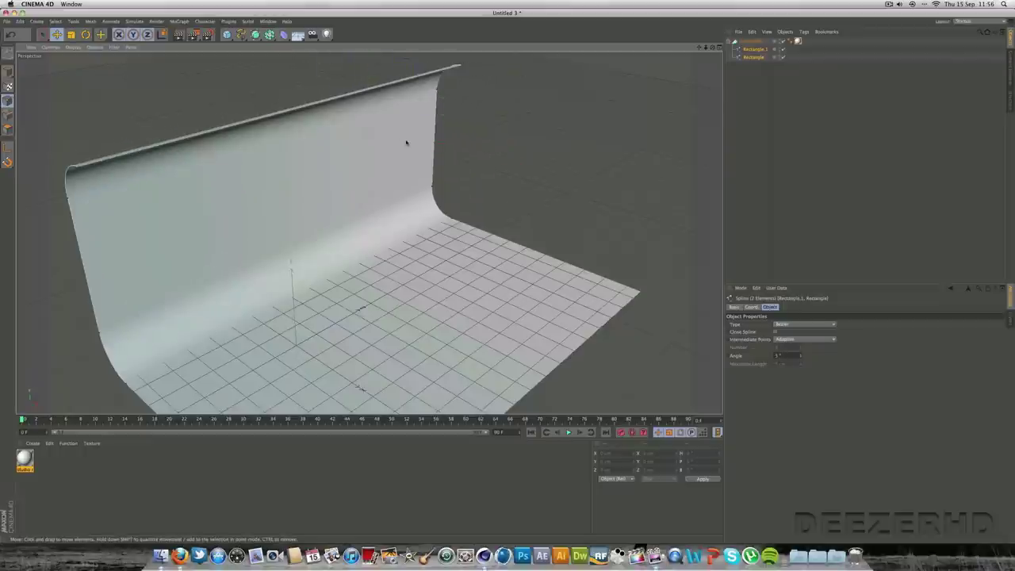
Frame the whole shortened backdrop from the front and render the view.
mouse_move(713, 48)
left_mouse_down()
mouse_move(701, 49)
mouse_move(723, 49)
mouse_move(699, 48)
left_mouse_up()
left_click_drag(559, 66, 543, 67)
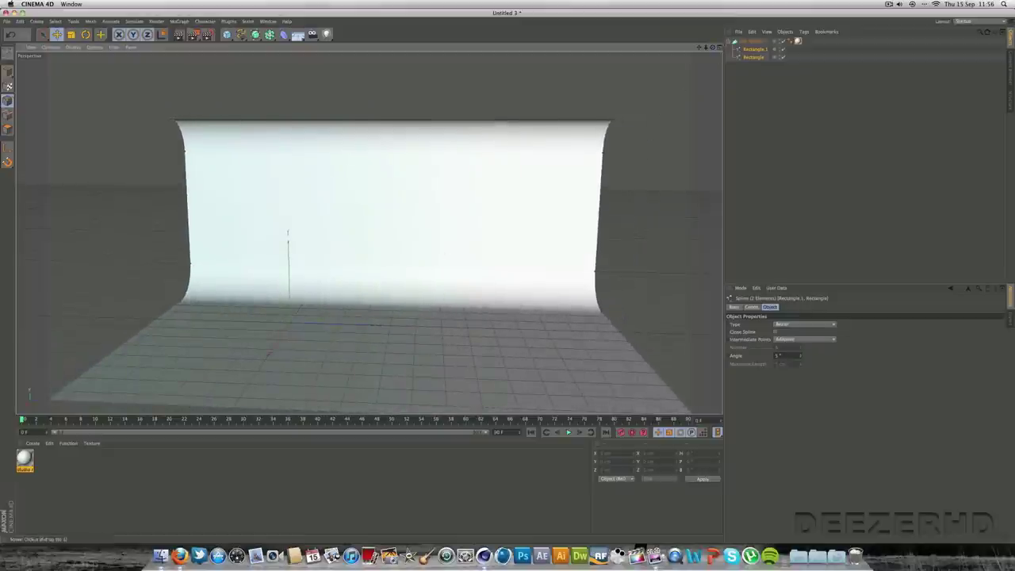
left_click_drag(713, 48, 714, 44)
left_click(227, 34)
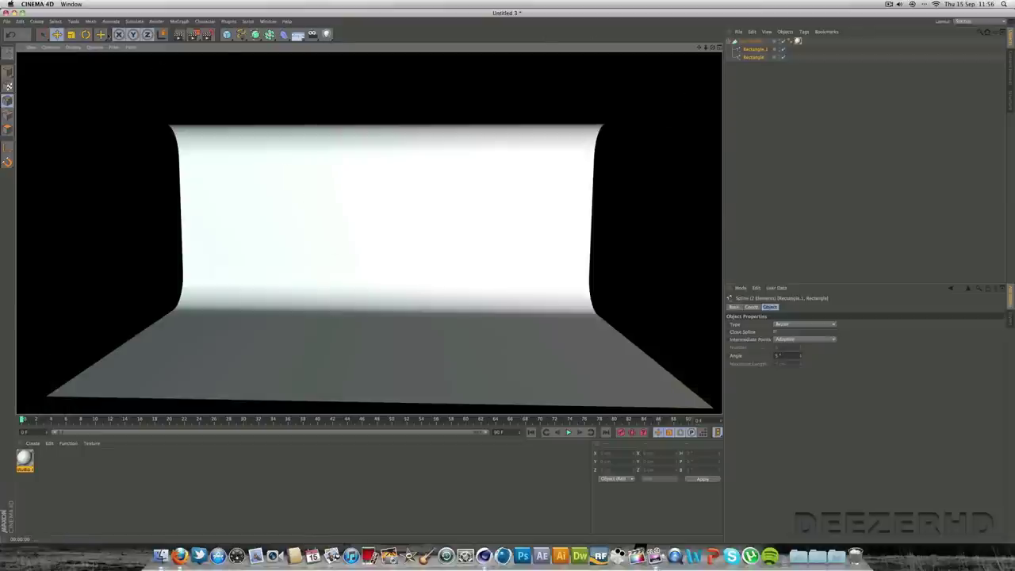
Load the overhead soft box light from the overhead folder of the preset library into the scene.
left_click(1011, 61)
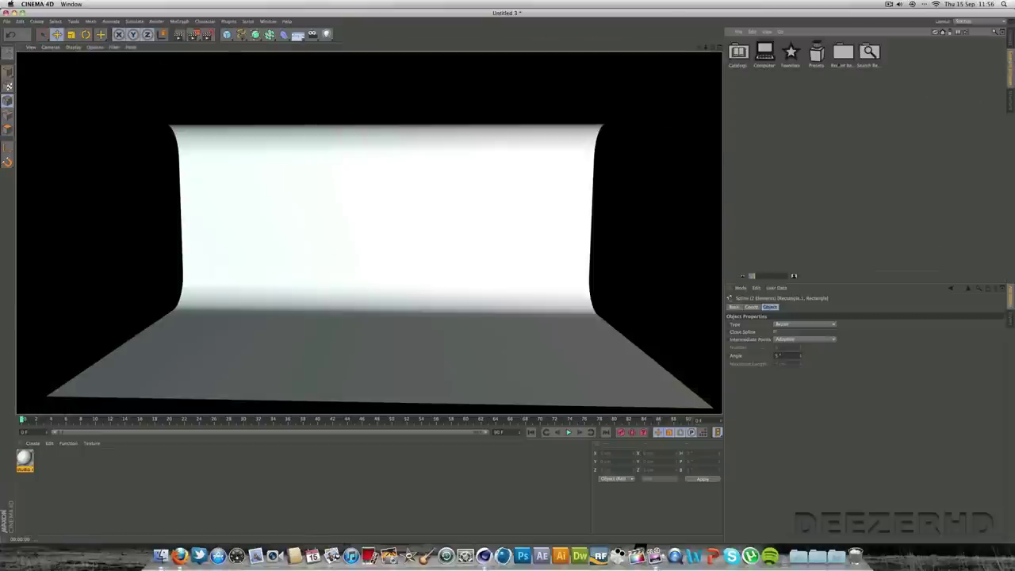
double_click(817, 53)
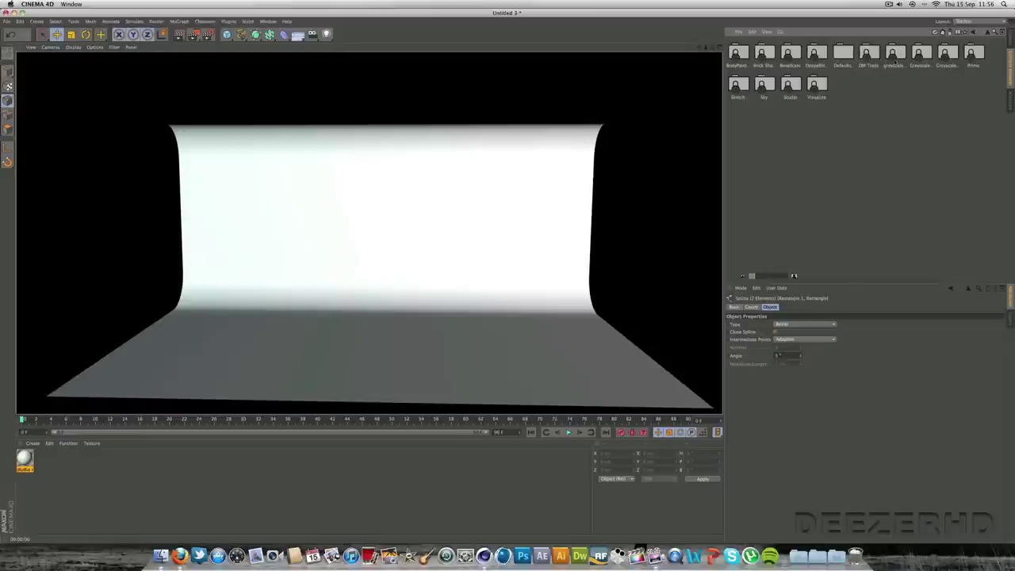
double_click(824, 56)
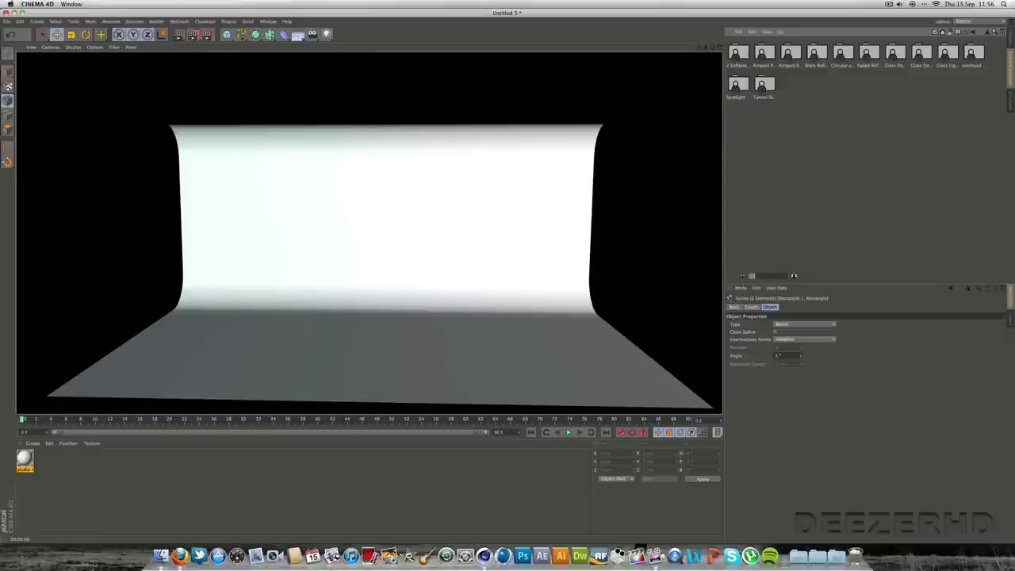
double_click(974, 54)
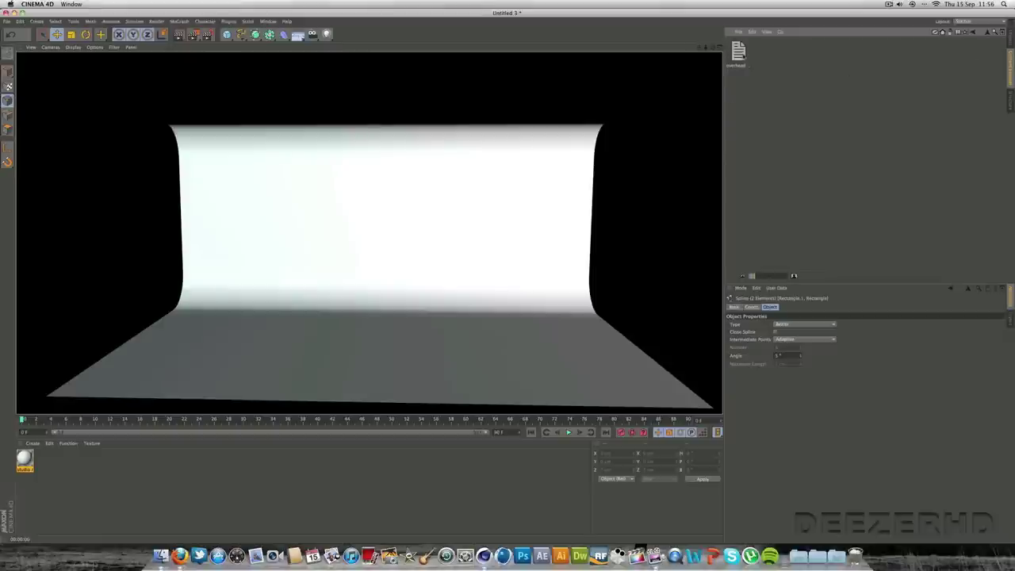
double_click(739, 53)
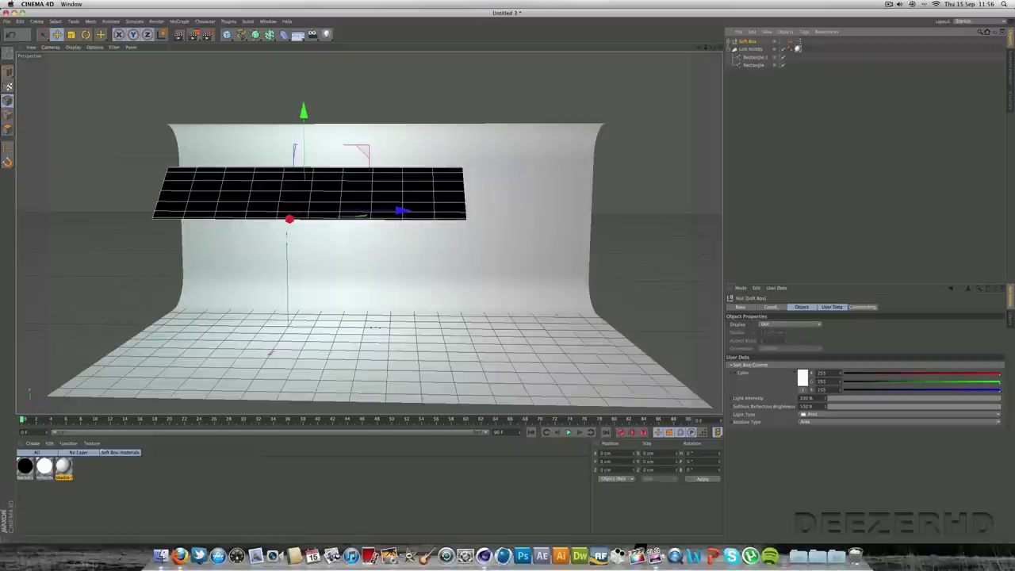
Raise the soft box above the backdrop, centre it across the width, and tilt it to face down toward the backdrop.
scroll(375, 328, "down", 5)
left_click_drag(333, 182, 333, 117)
left_click_drag(381, 161, 425, 161)
key("r")
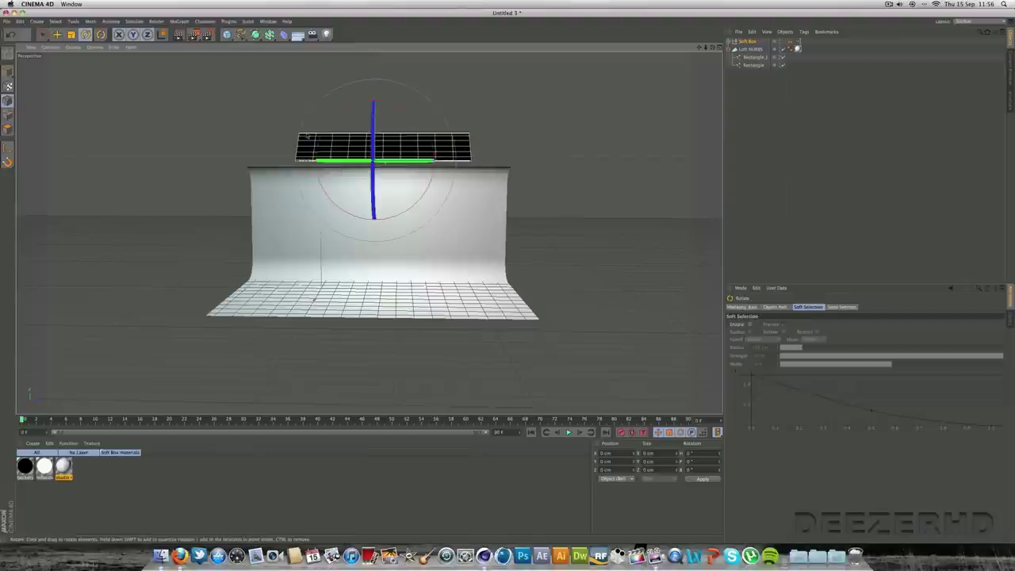
left_click_drag(373, 162, 371, 192, "shift")
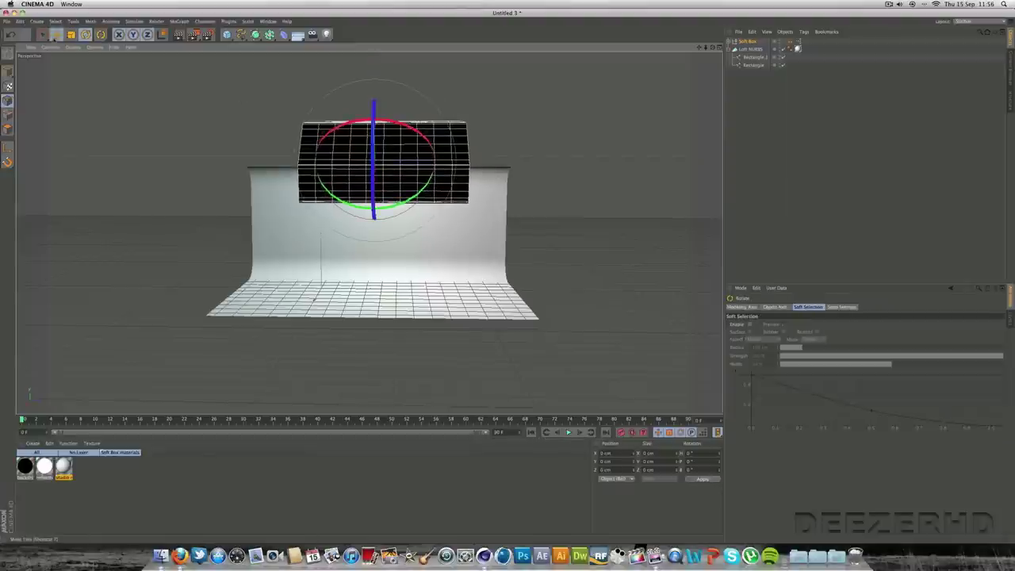
Move the tilted soft box farther up and away from the backdrop along its own axis.
left_click(56, 35)
left_click_drag(413, 236, 438, 260, "alt")
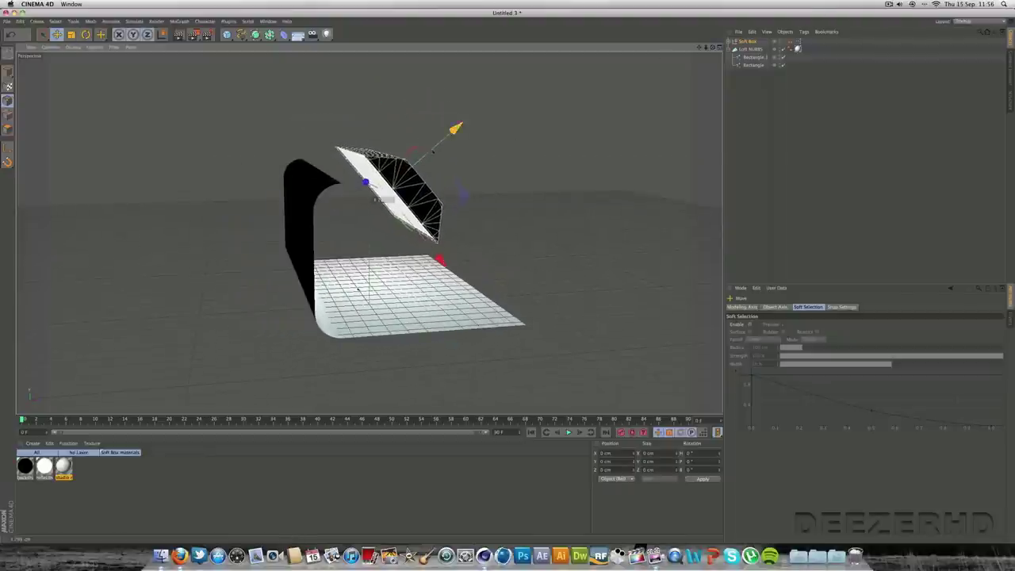
left_click_drag(454, 129, 493, 95)
left_click_drag(476, 226, 494, 247)
Render the lit backdrop from the front, first in a medium view and again close up on the floor curve.
left_click_drag(714, 48, 700, 27)
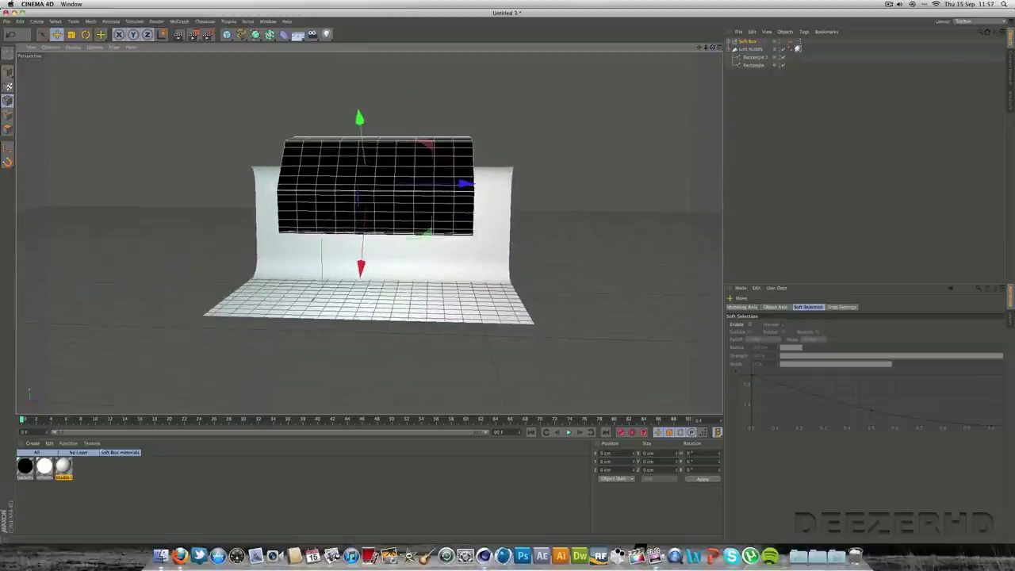
left_click_drag(706, 48, 697, 2)
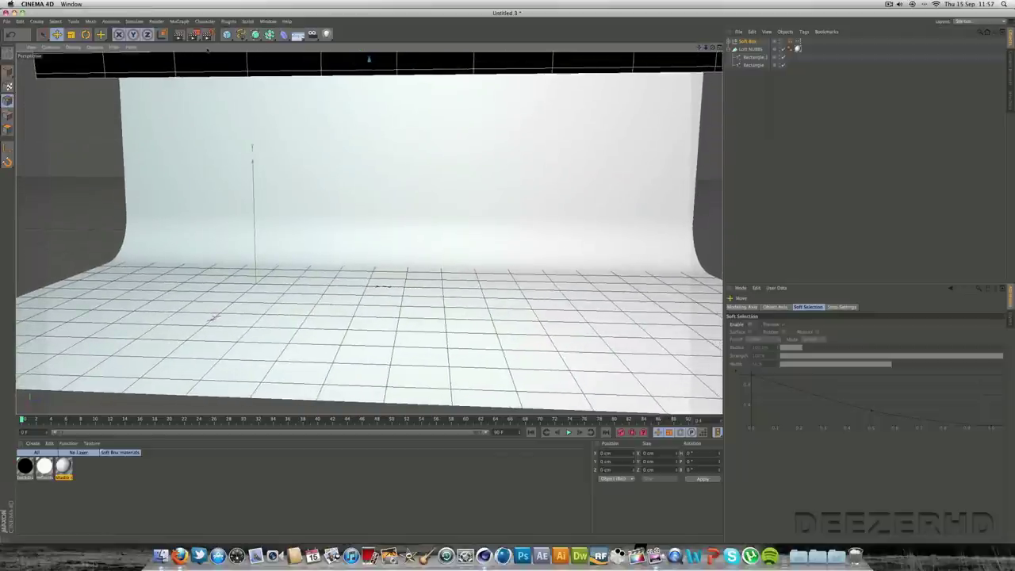
left_click(179, 34)
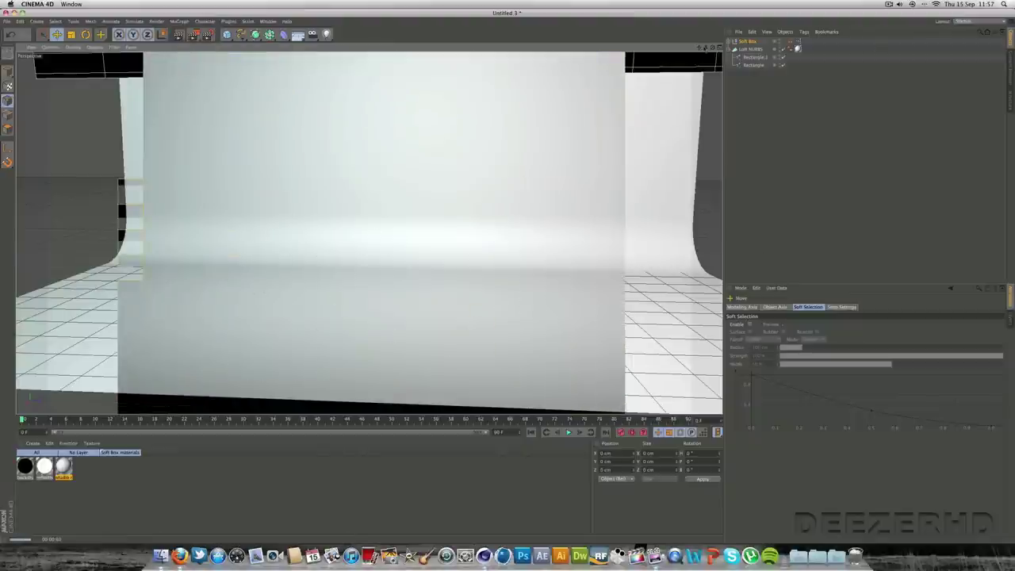
left_click_drag(706, 48, 698, 22)
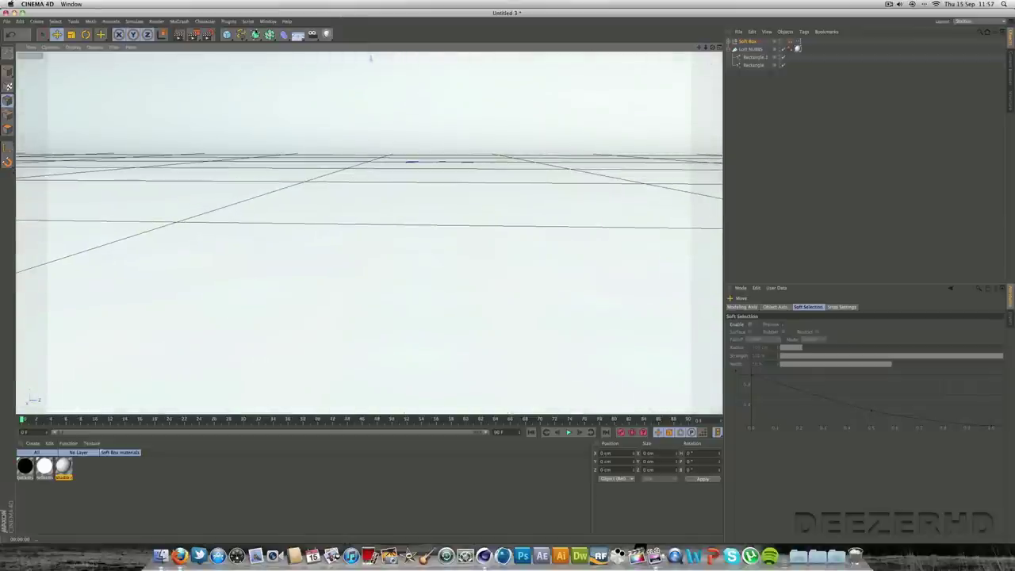
left_click(191, 35)
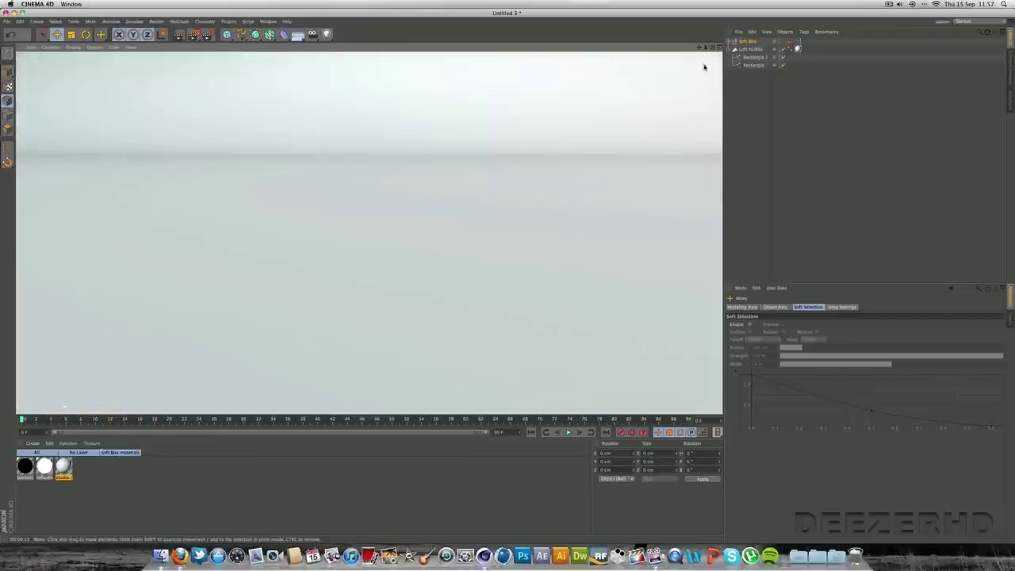
View the whole studio setup from the side to examine the soft box's placement relative to the backdrop.
left_click_drag(713, 48, 698, 89)
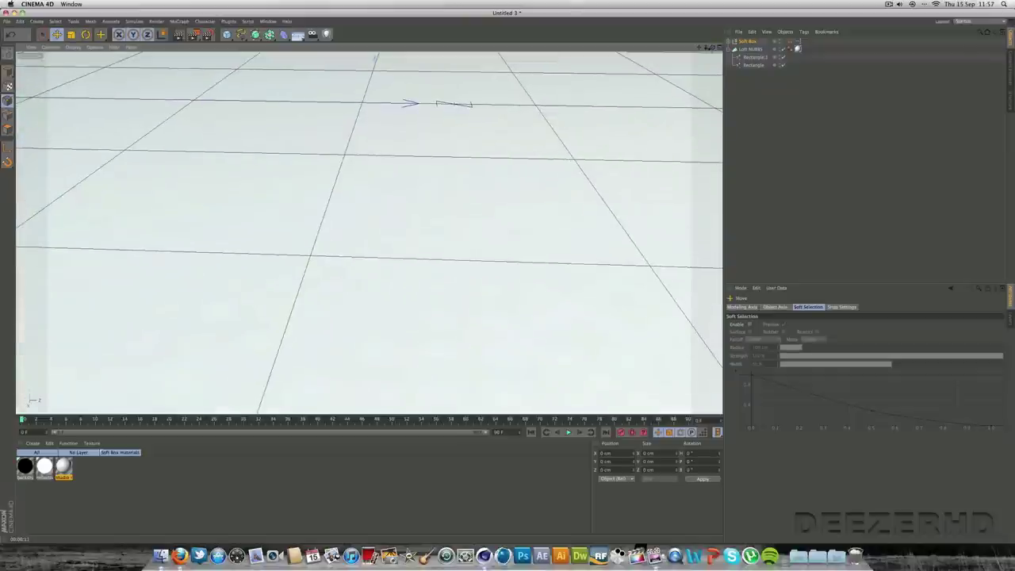
left_click_drag(700, 48, 683, 214)
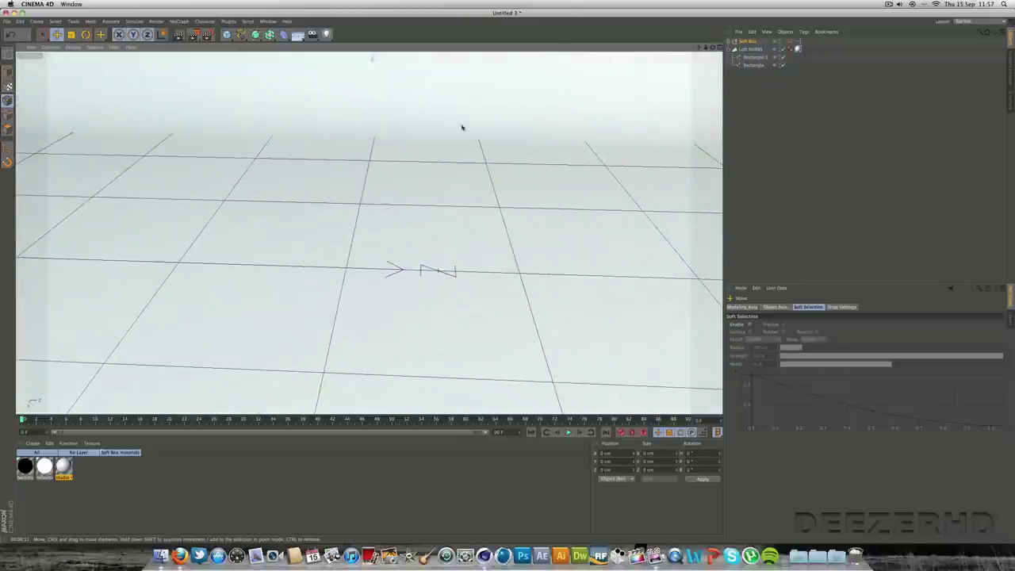
left_click_drag(706, 48, 646, 65)
left_click_drag(713, 49, 583, 7)
left_click_drag(368, 233, 369, 231, "alt")
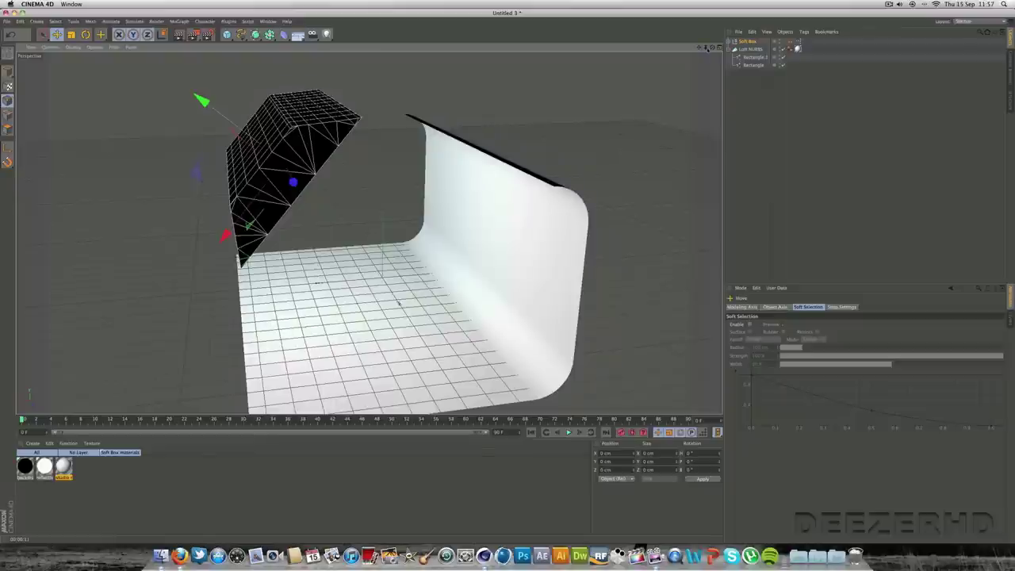